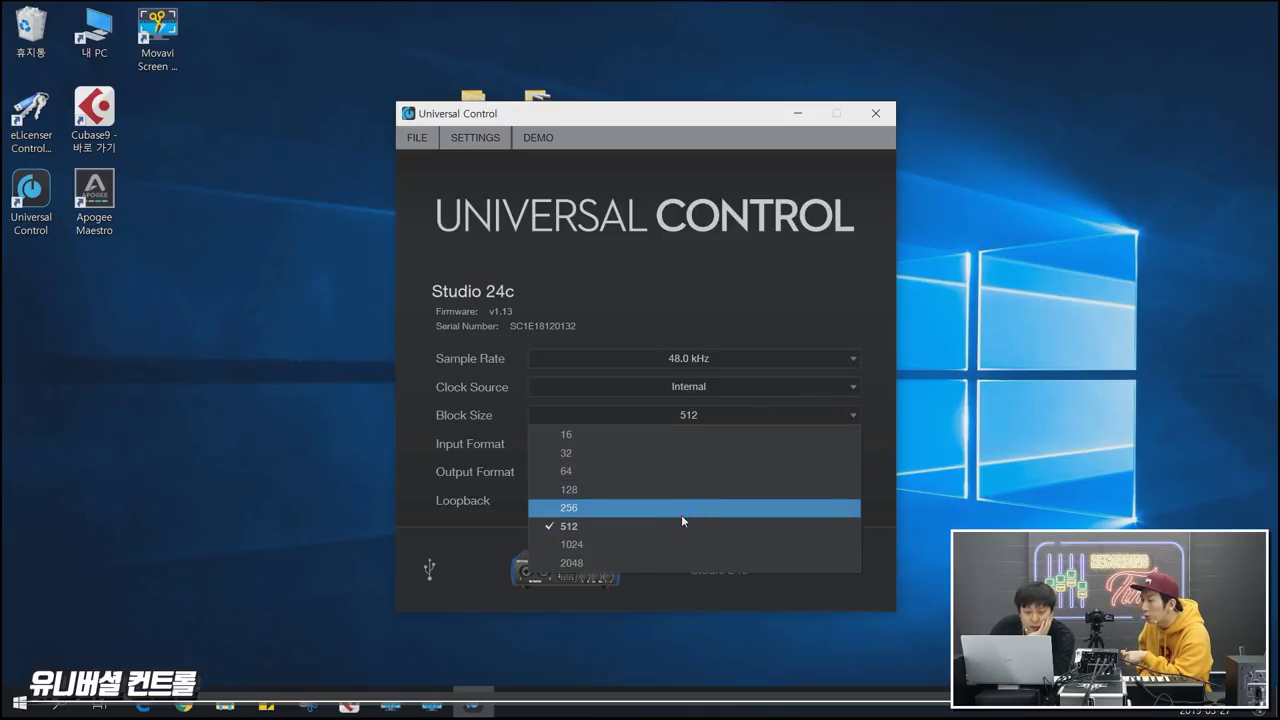
- Set the Studio 24c's block size to 256
left_click(683, 517)
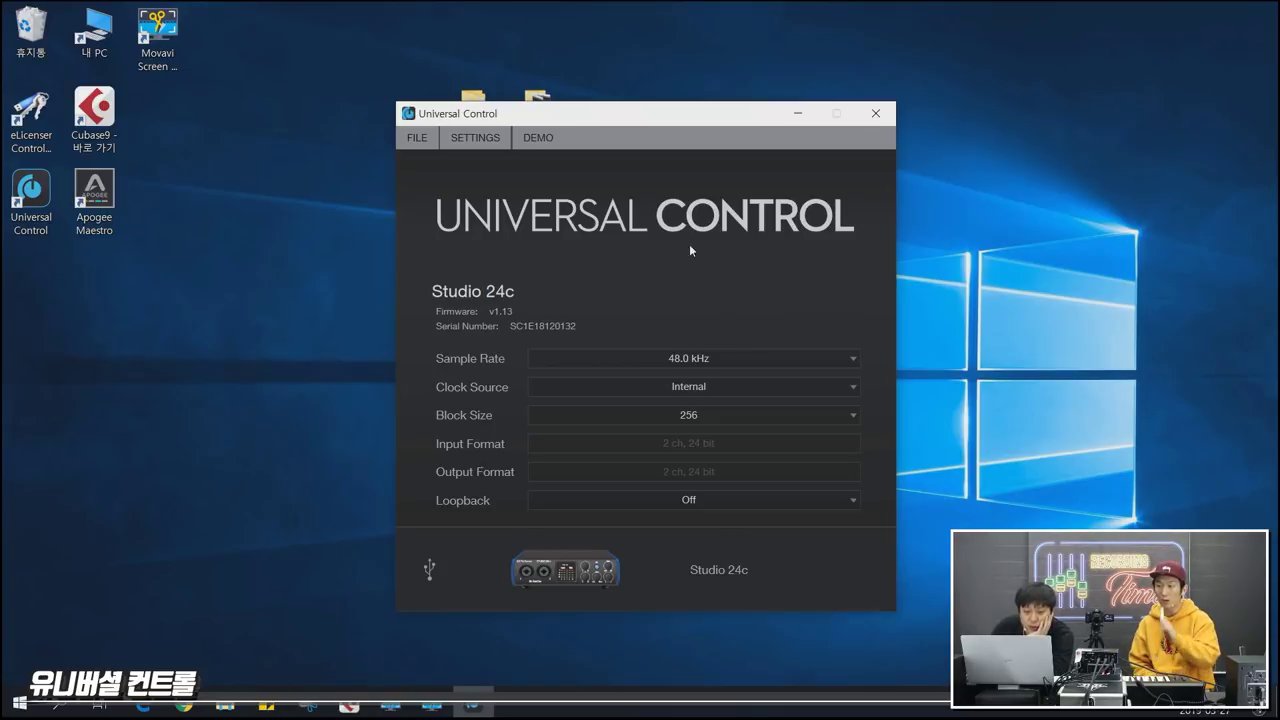
left_click(417, 138)
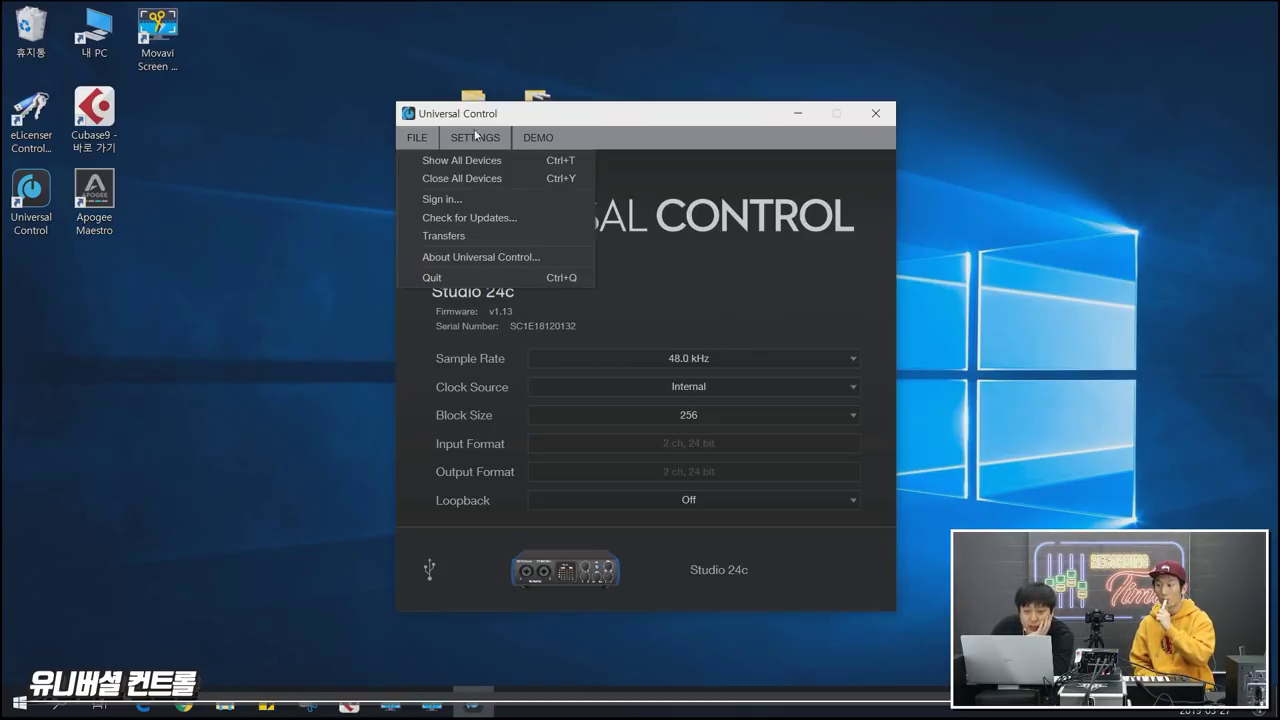
left_click(607, 133)
left_click(503, 142)
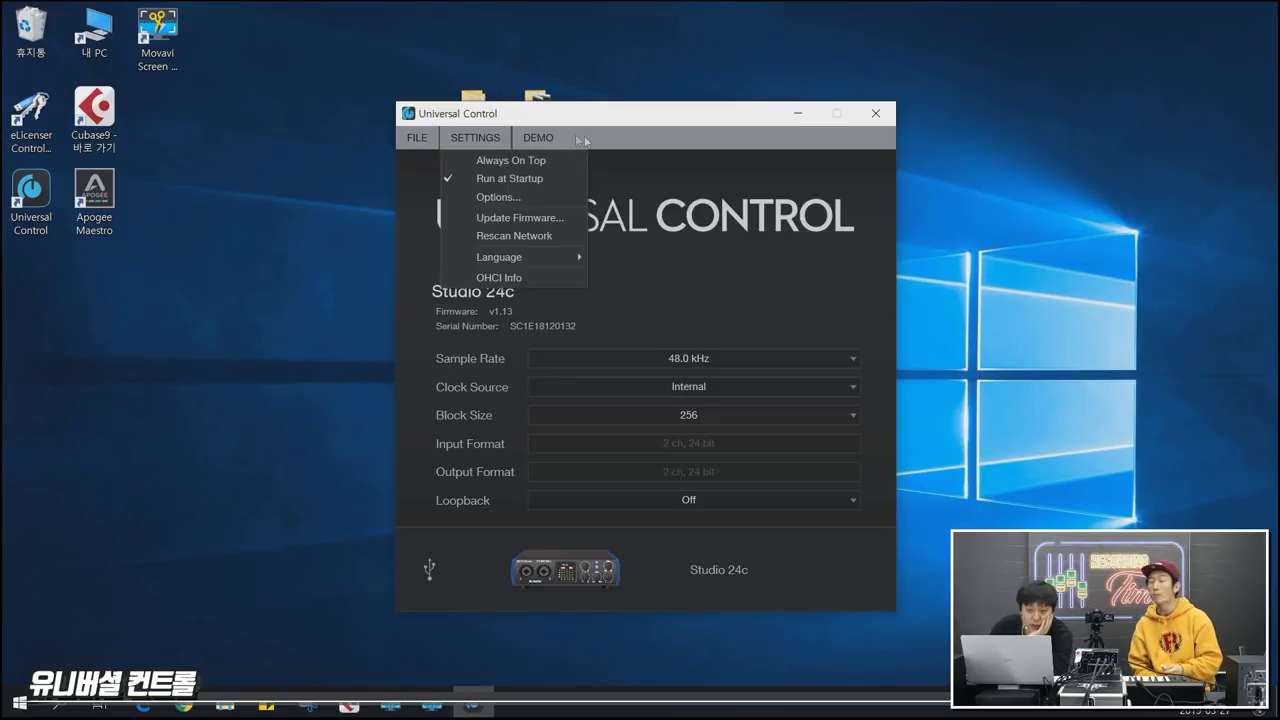
left_click(542, 162)
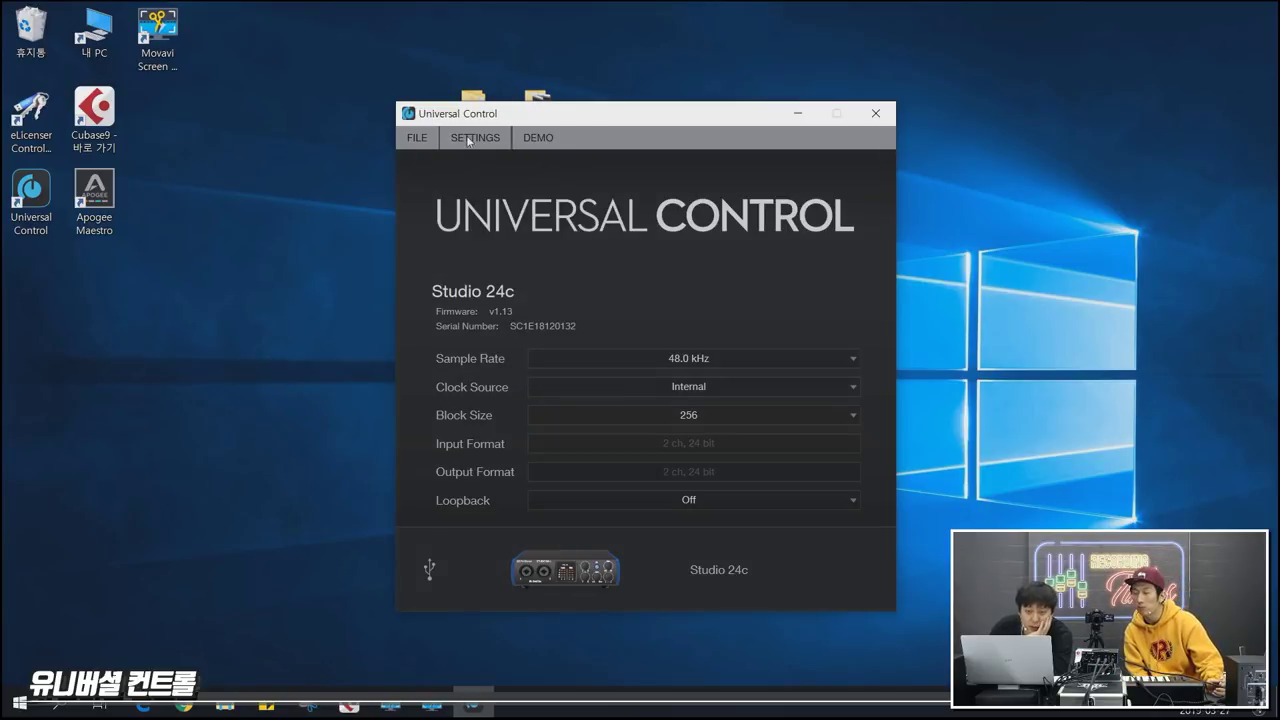
left_click(468, 140)
left_click(510, 160)
left_click(532, 139)
left_click(658, 125)
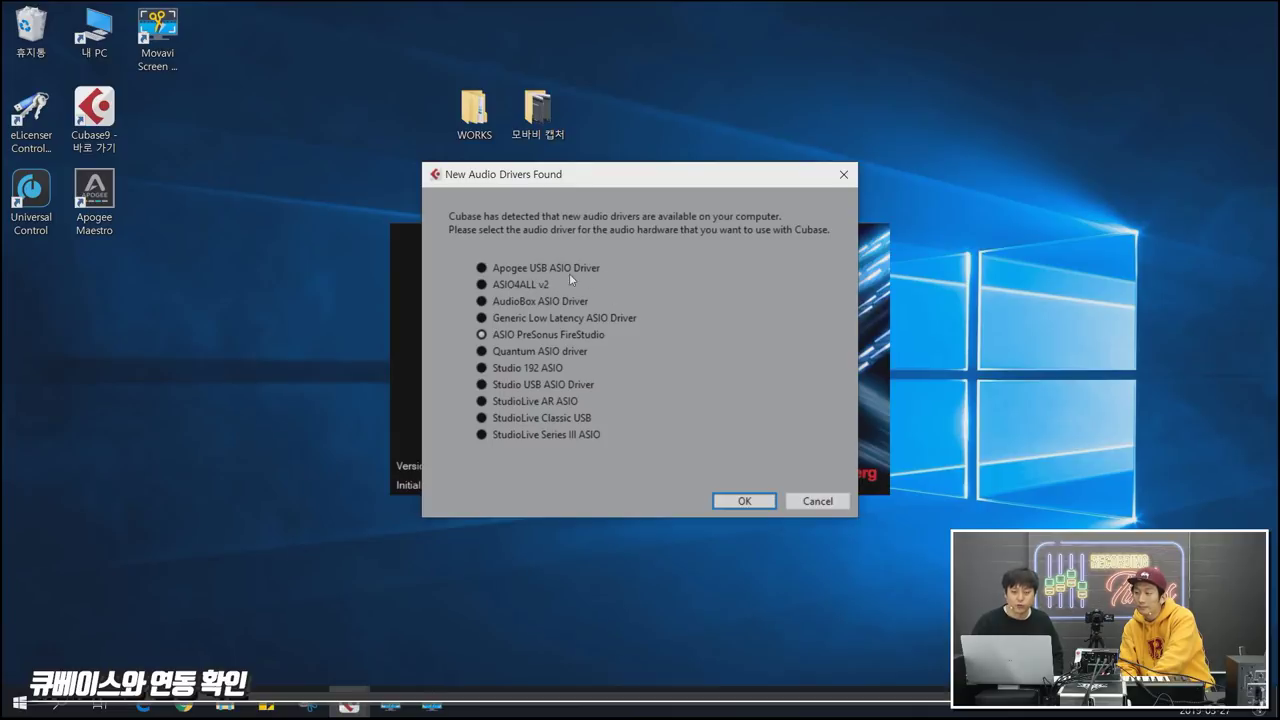
- Choose the Studio USB ASIO Driver as Cubase's audio driver and confirm the selection
left_click(481, 385)
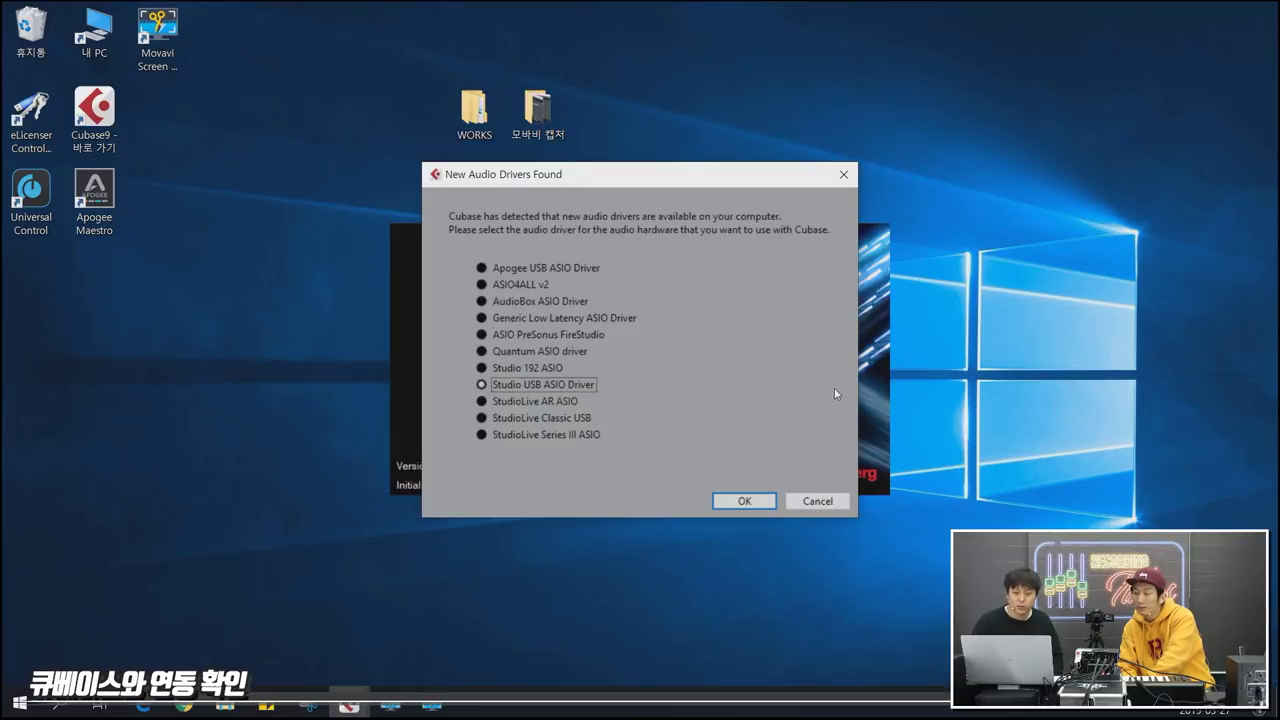
left_click(754, 500)
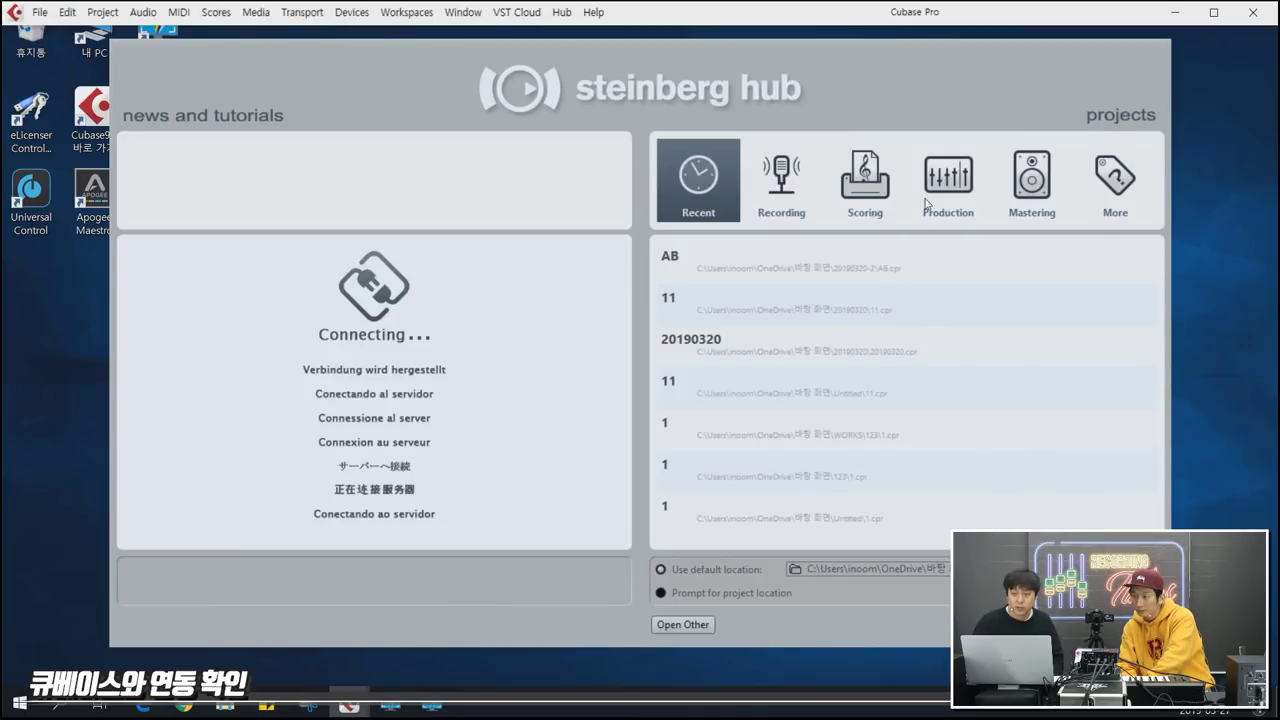
- Leave the Steinberg hub and examine the contents of the 20190327-1 project folder on the desktop
double_click(875, 290)
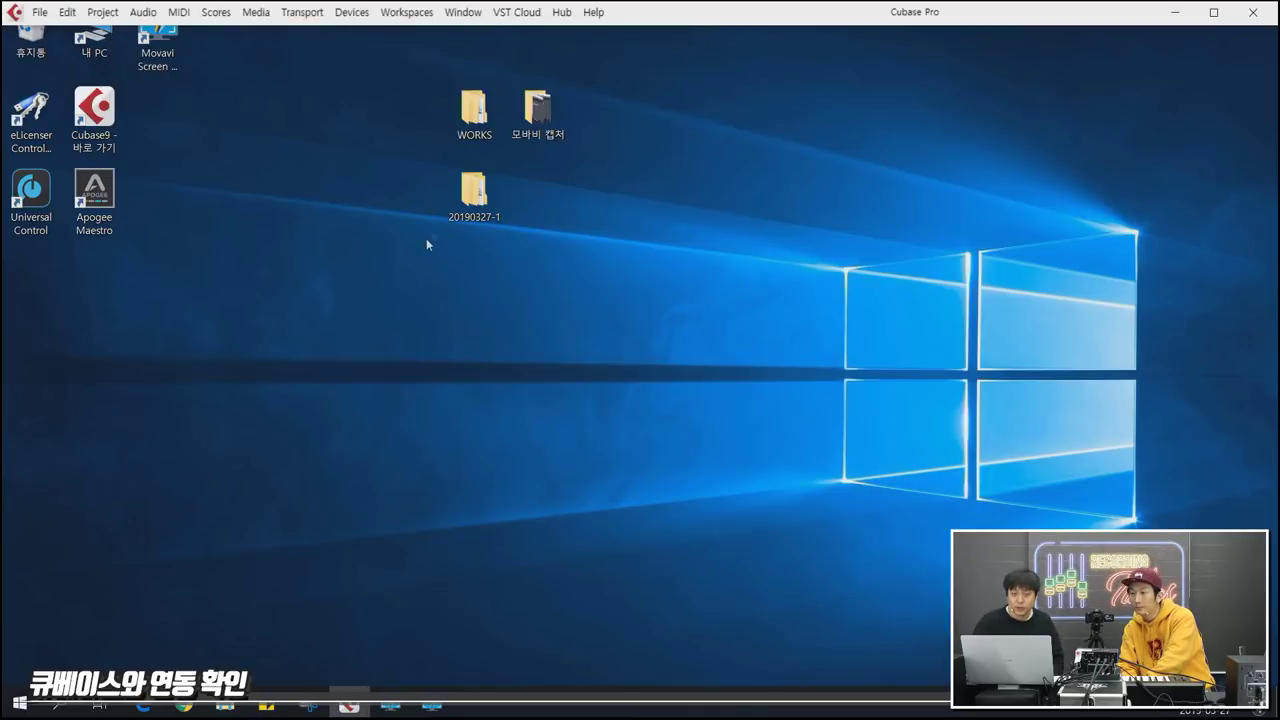
double_click(480, 203)
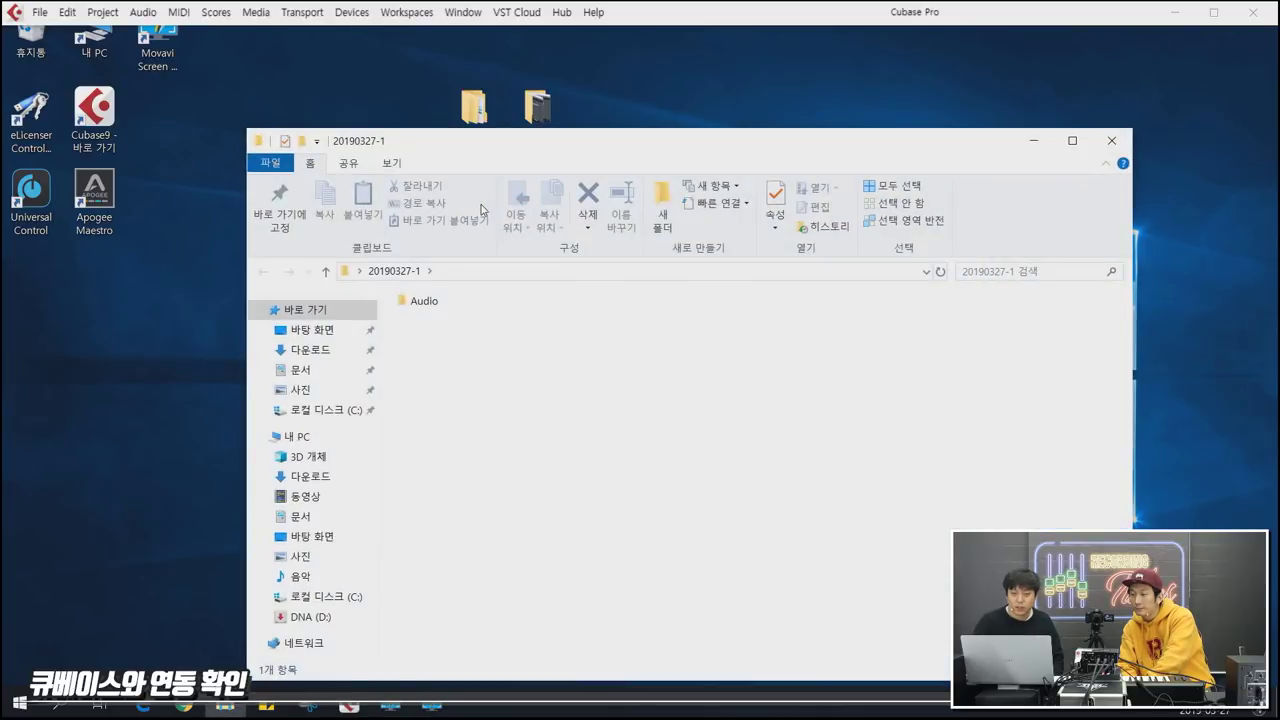
left_click(1111, 140)
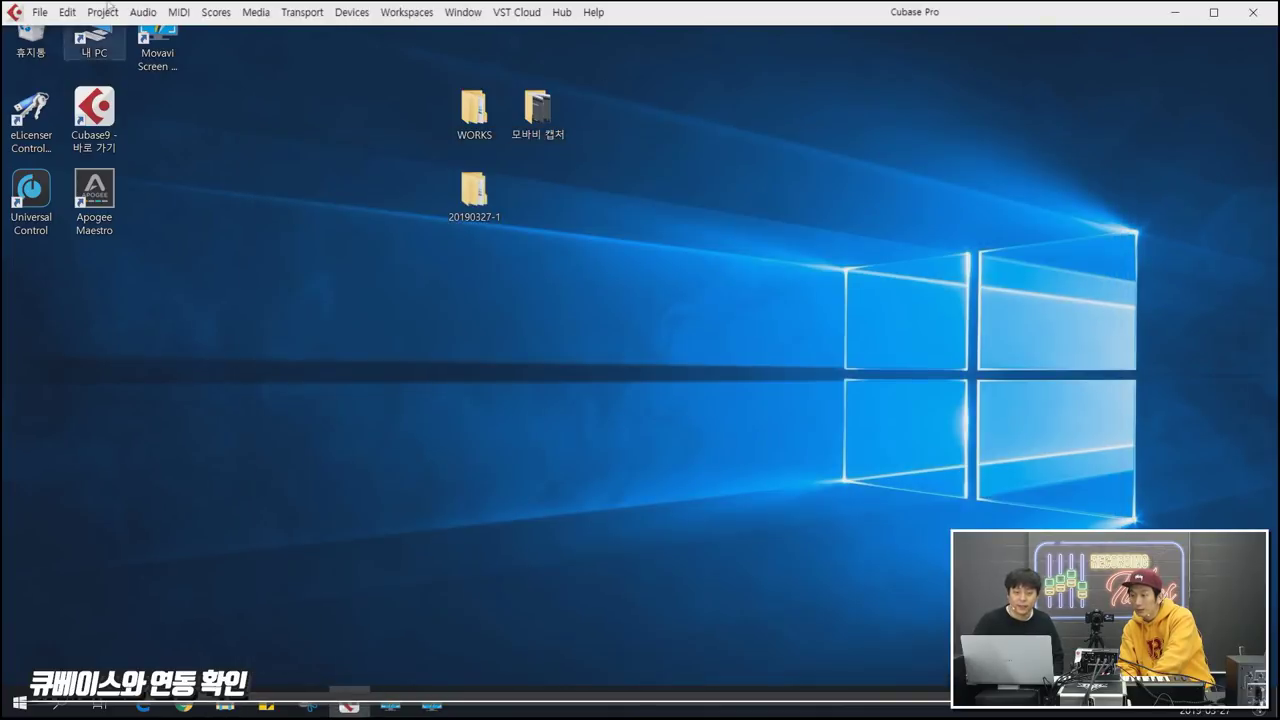
left_click(40, 12)
left_click(90, 50)
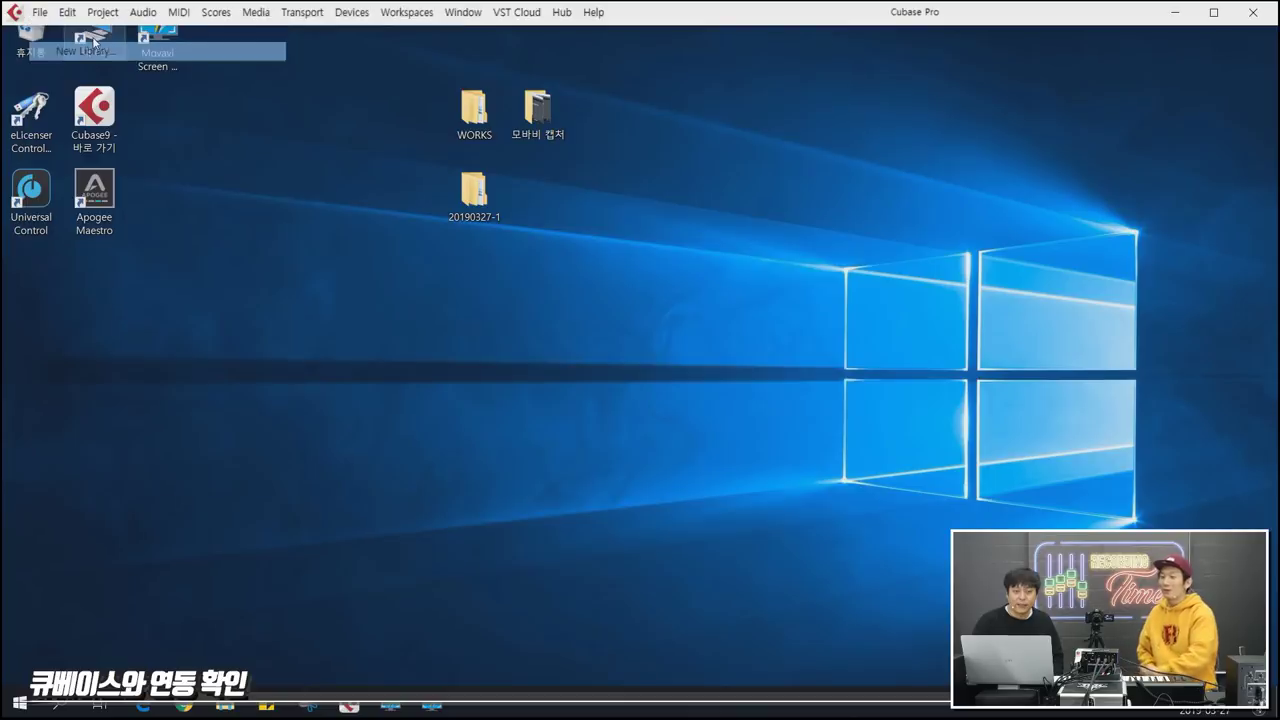
left_click(866, 194)
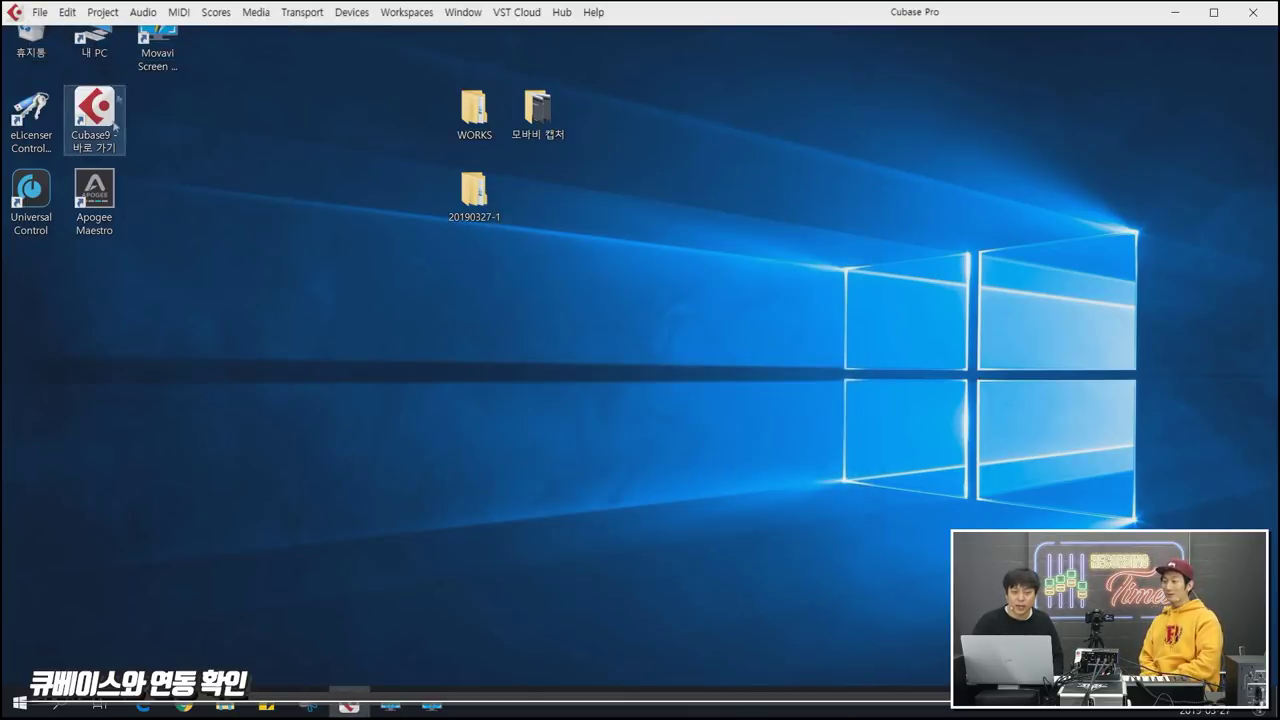
- Create a new empty project through the Steinberg hub
left_click(40, 12)
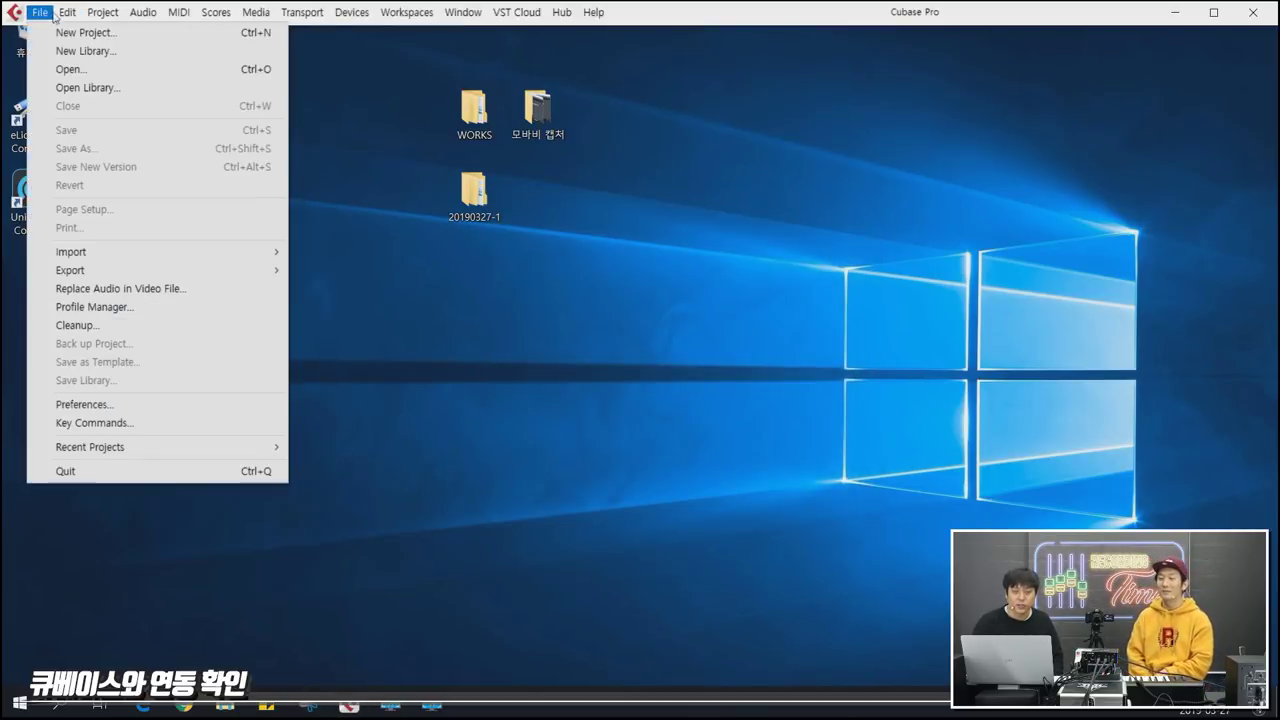
left_click(70, 33)
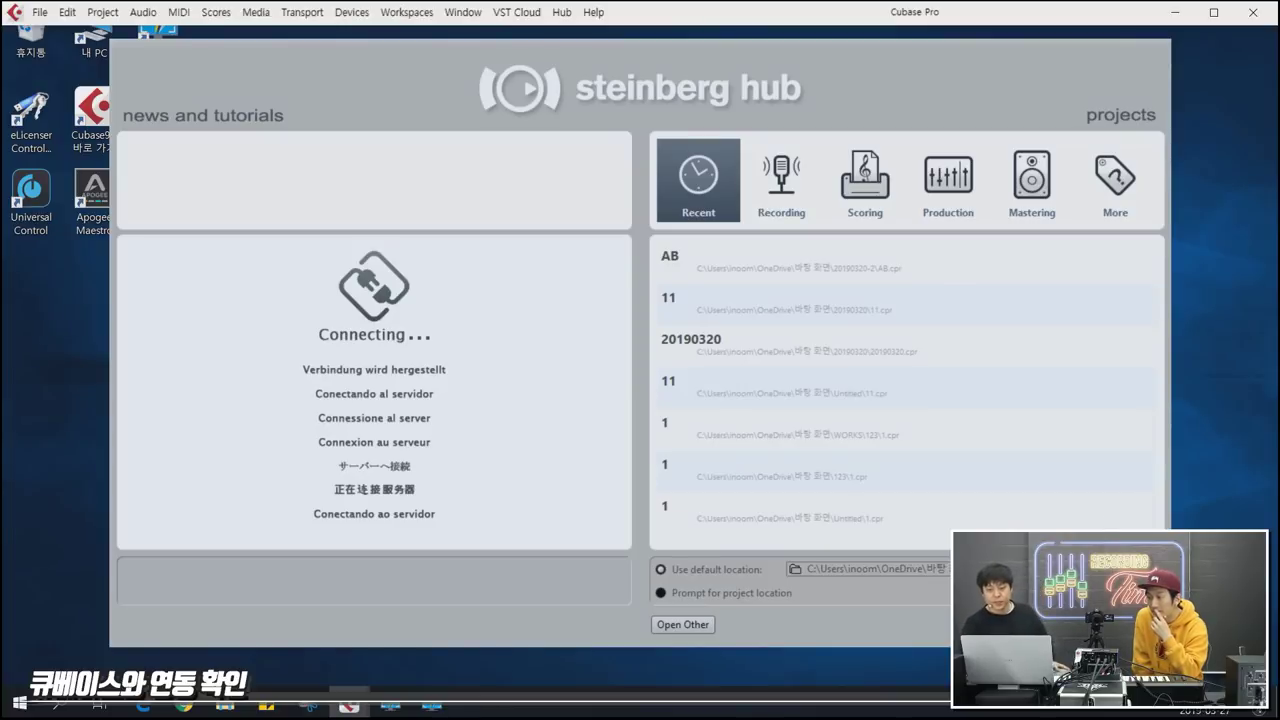
key("Return")
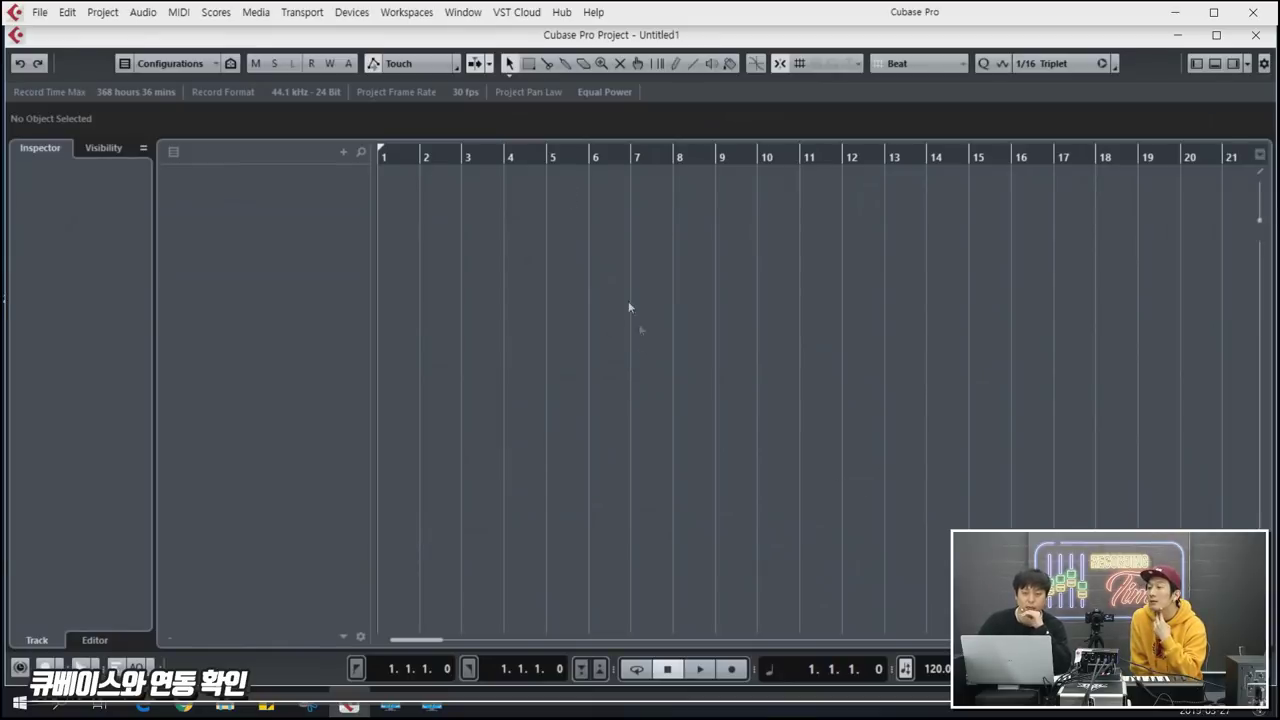
right_click(295, 202)
left_click(219, 193)
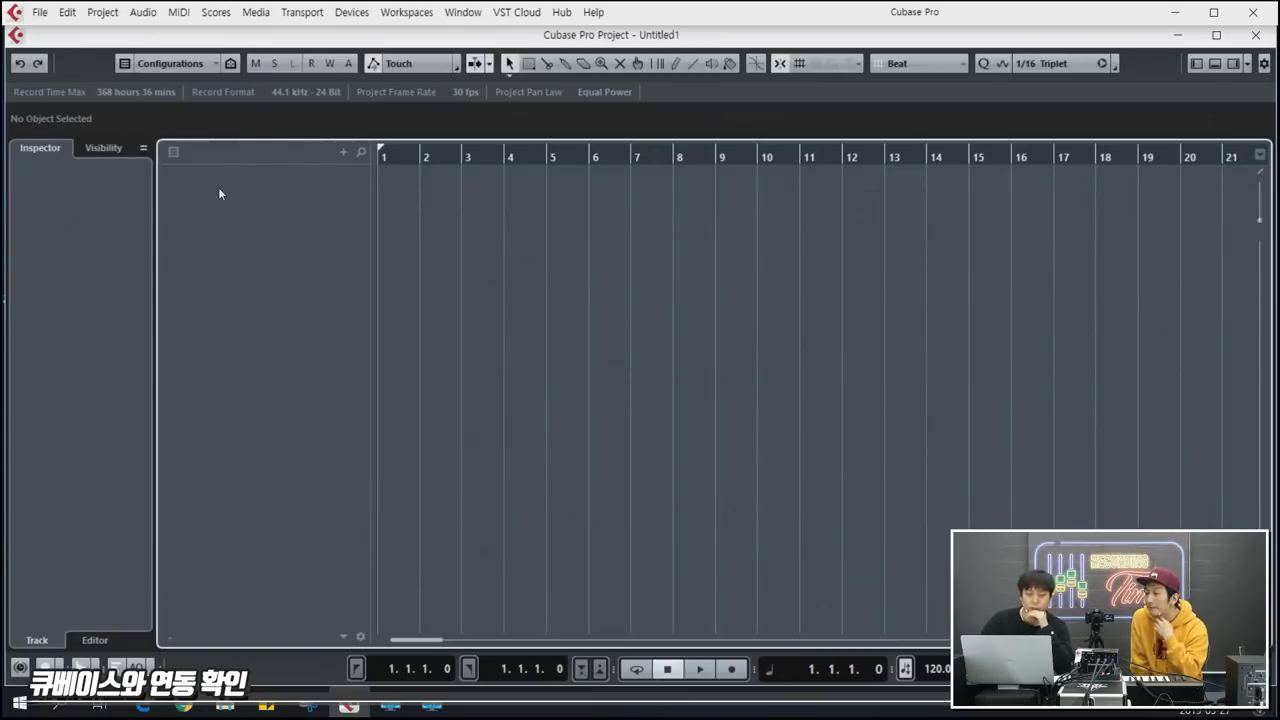
- Open Device Setup to check the VST Audio System's driver and latency values
left_click(353, 12)
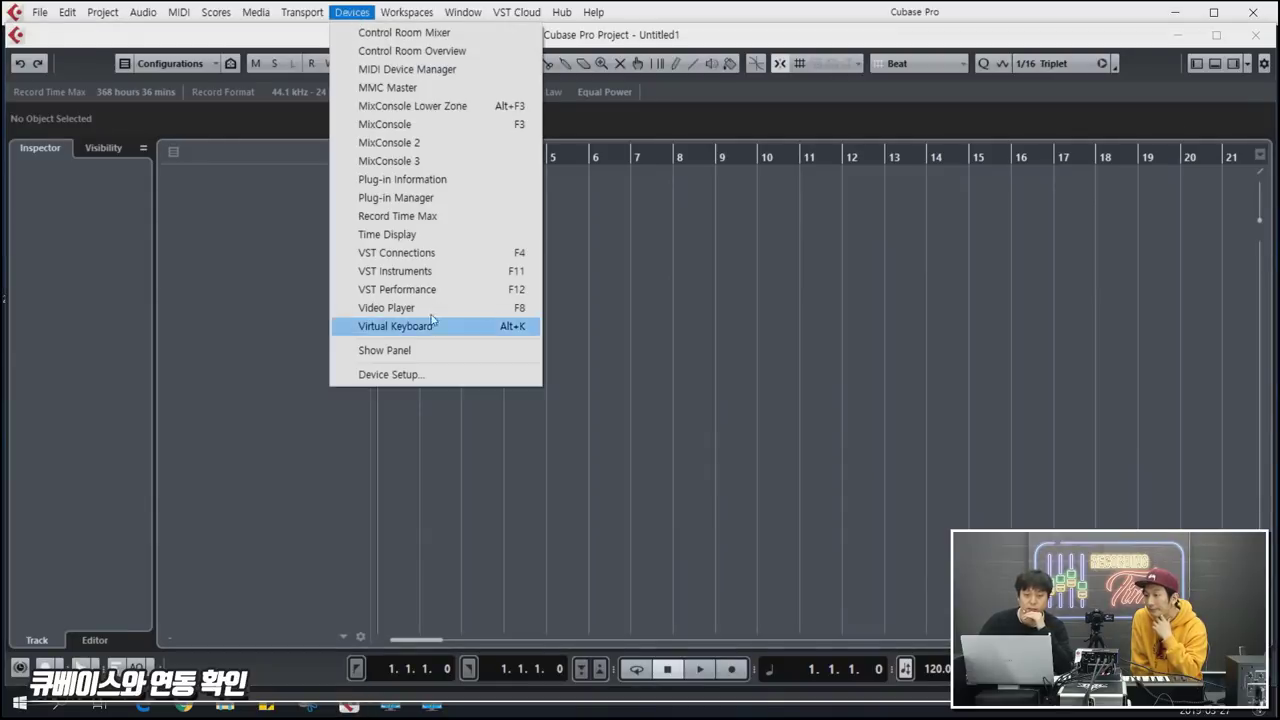
left_click(410, 375)
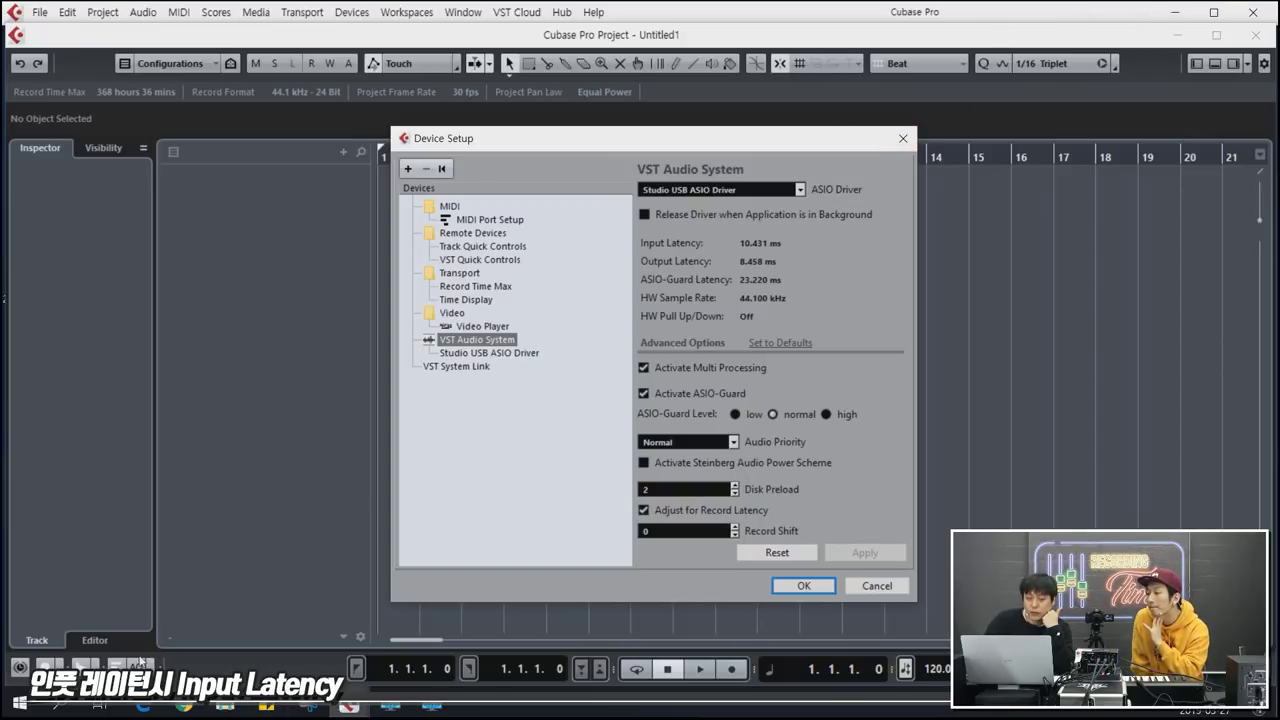
- Switch to Universal Control, set the block size to 128, and move its window clear of Cubase's latency values
left_click(20, 703)
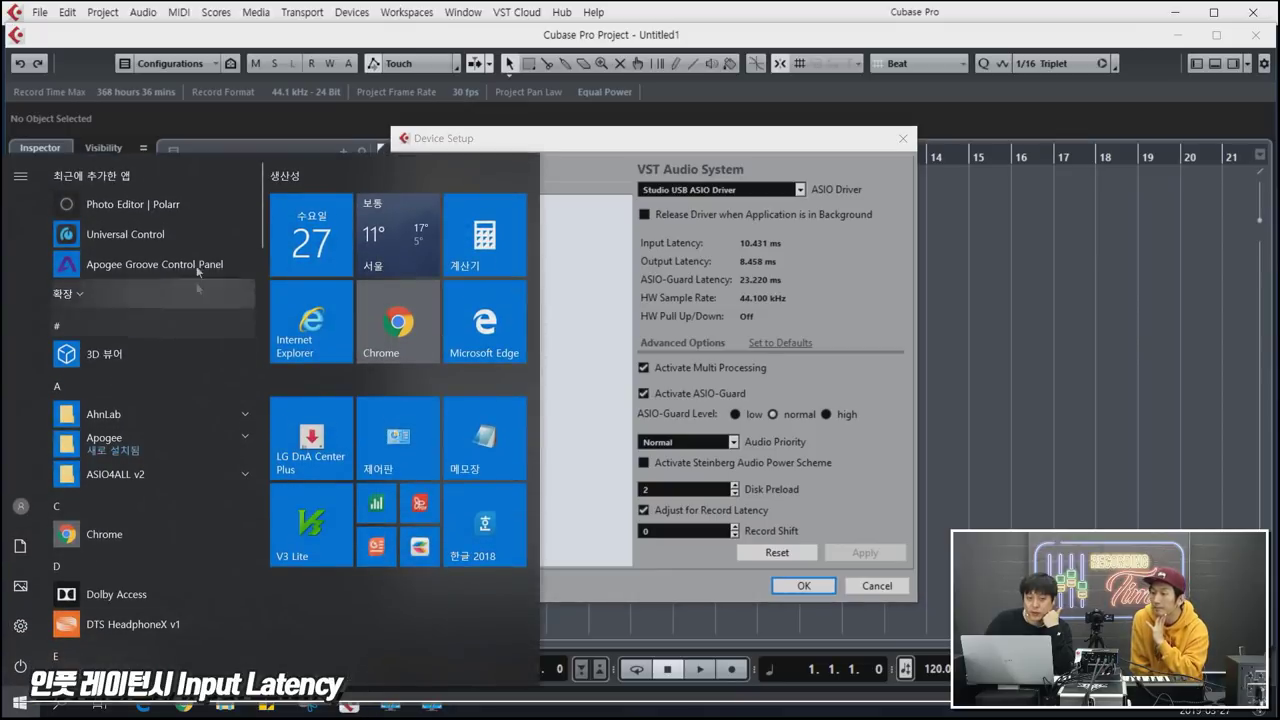
left_click(125, 234)
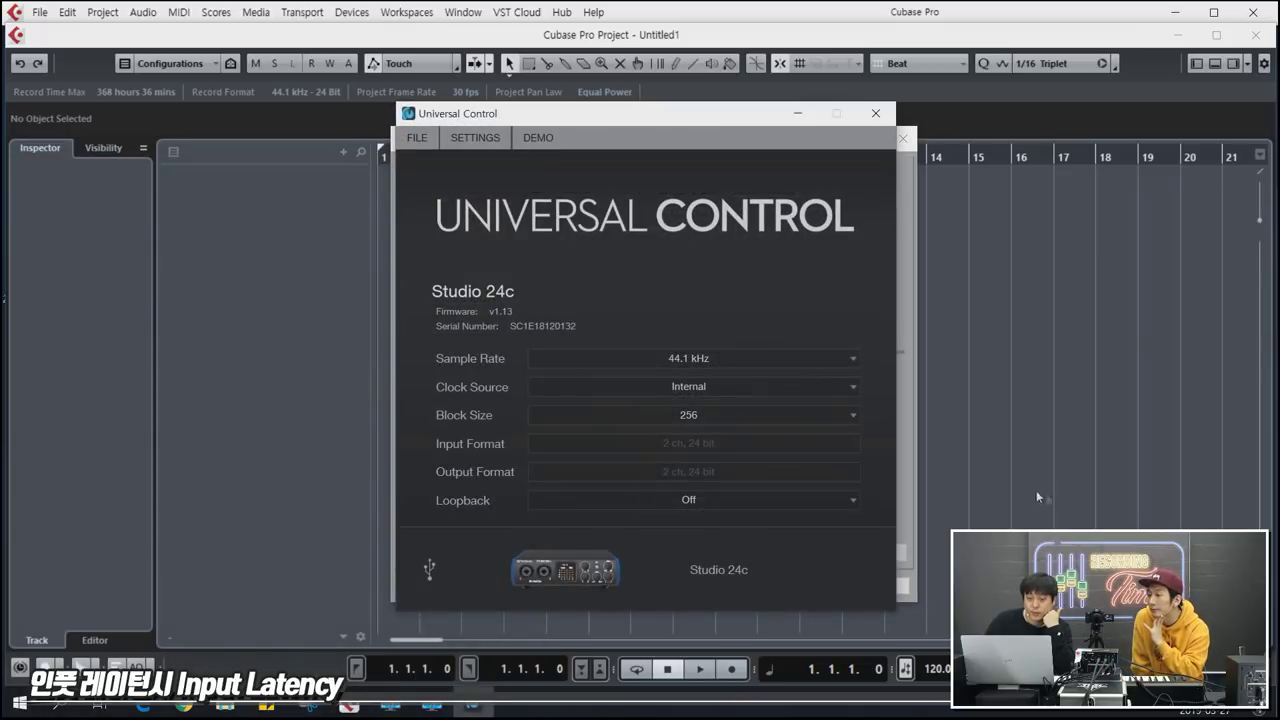
left_click(814, 418)
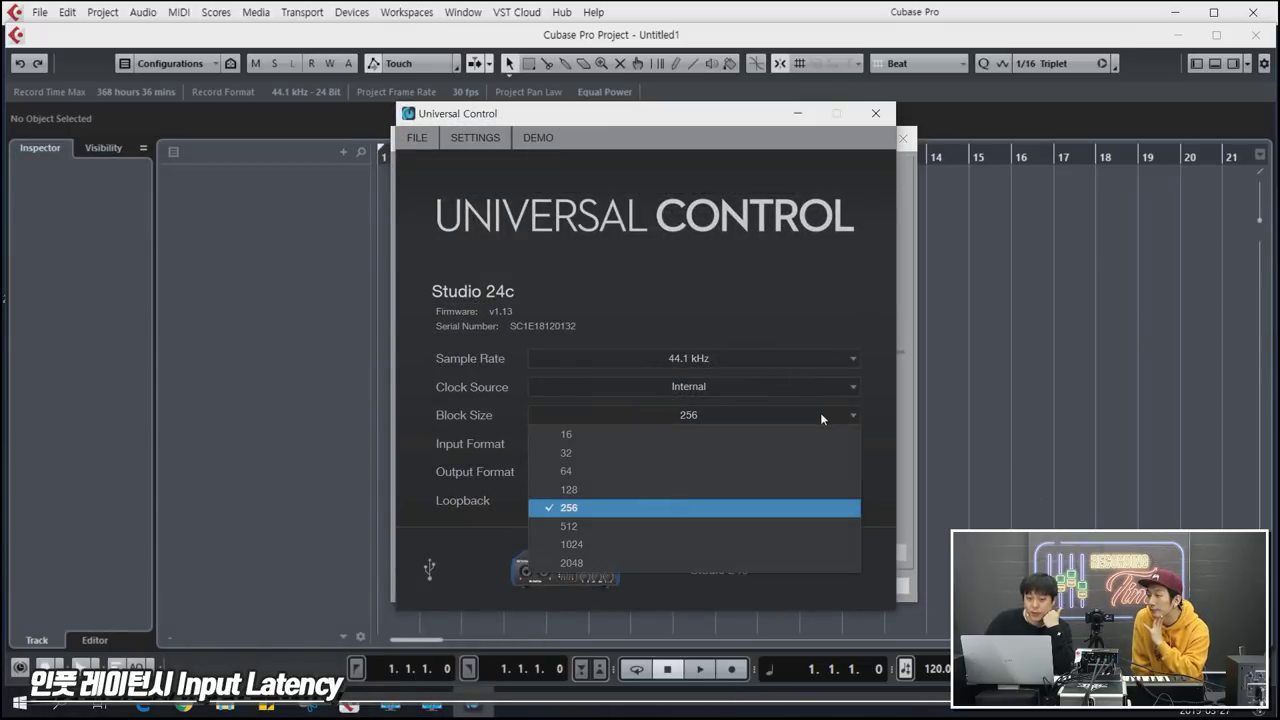
left_click(674, 489)
left_click_drag(772, 131, 394, 136)
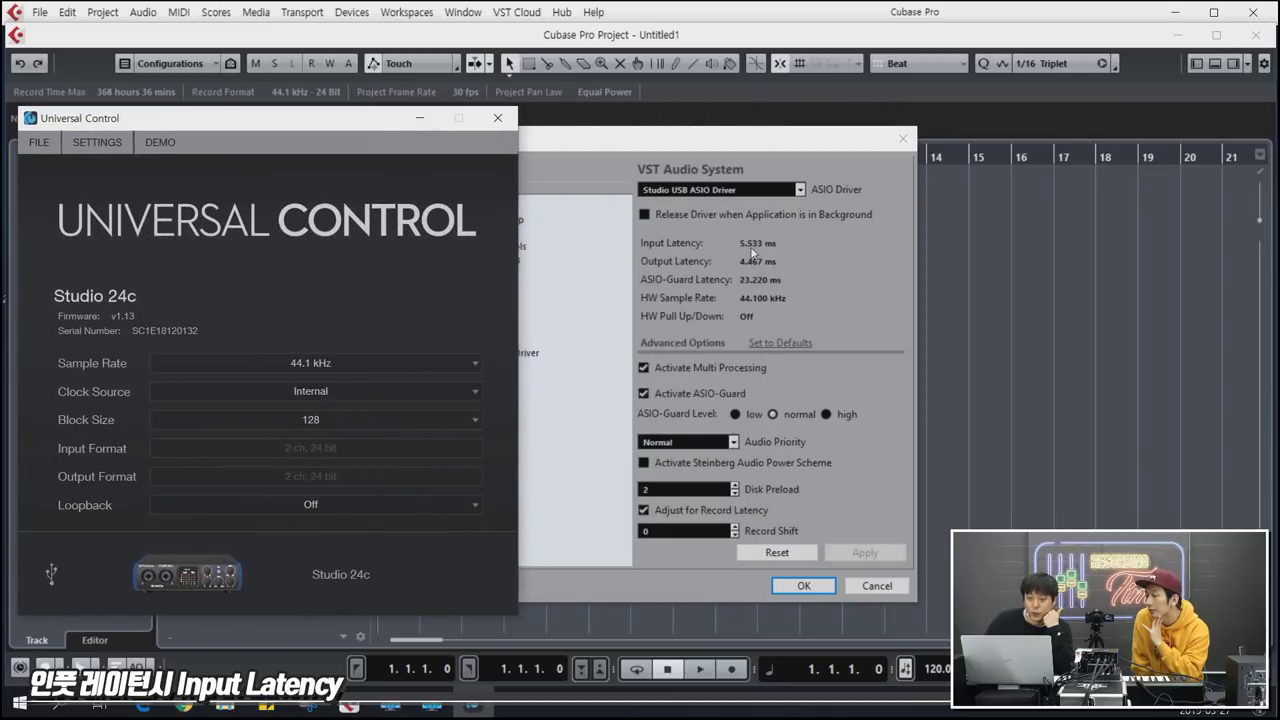
left_click_drag(350, 130, 513, 125)
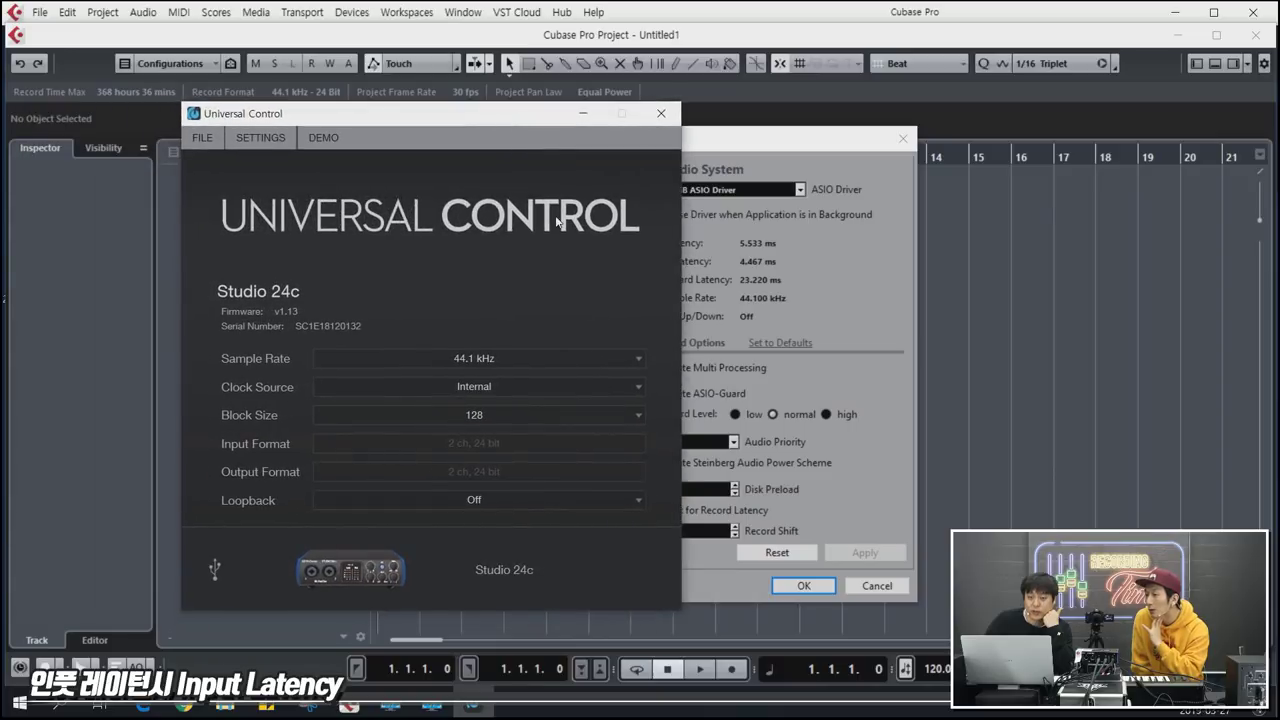
- Try block sizes of 256 and 512 to compare their input and output latencies in Cubase
left_click(605, 414)
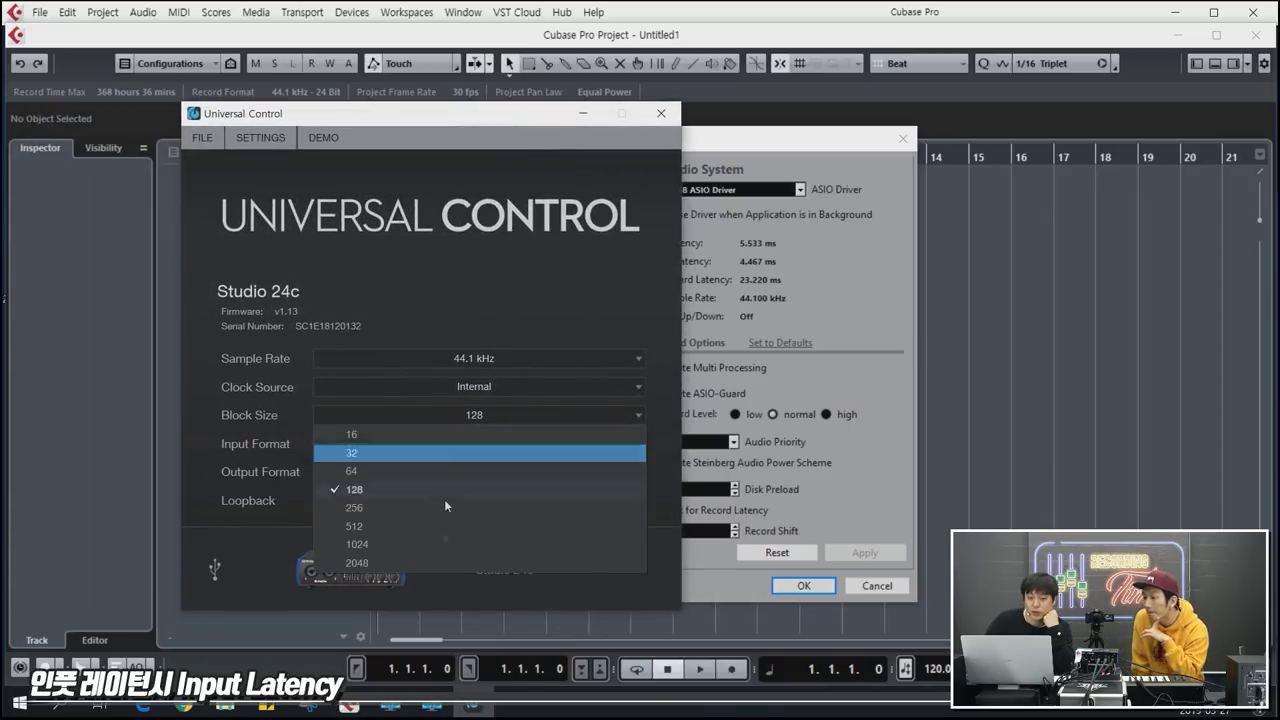
left_click(440, 512)
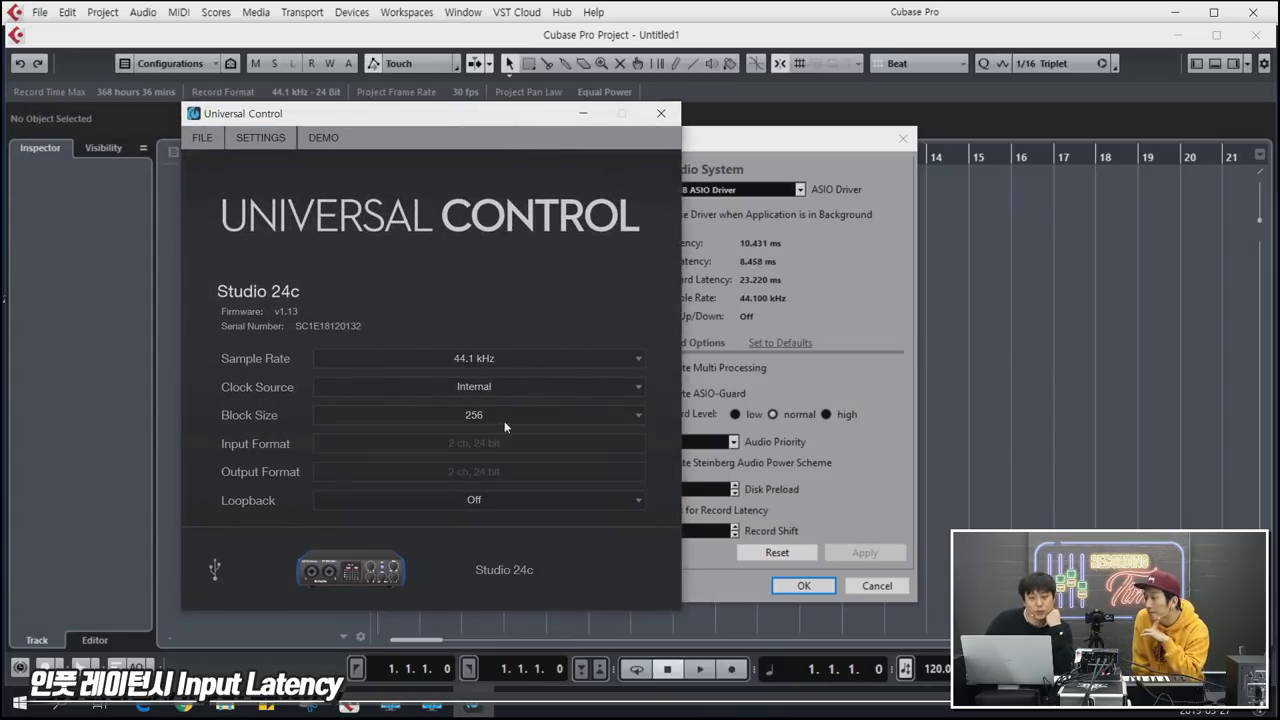
left_click(633, 420)
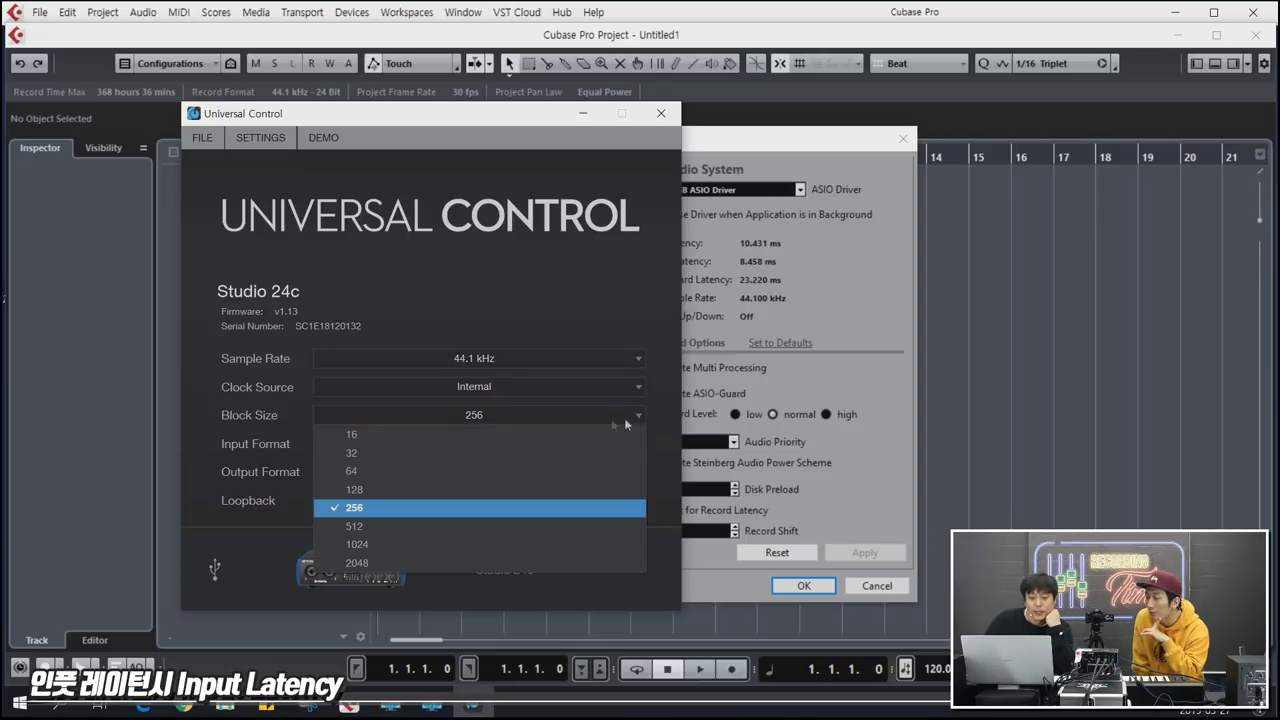
left_click(492, 526)
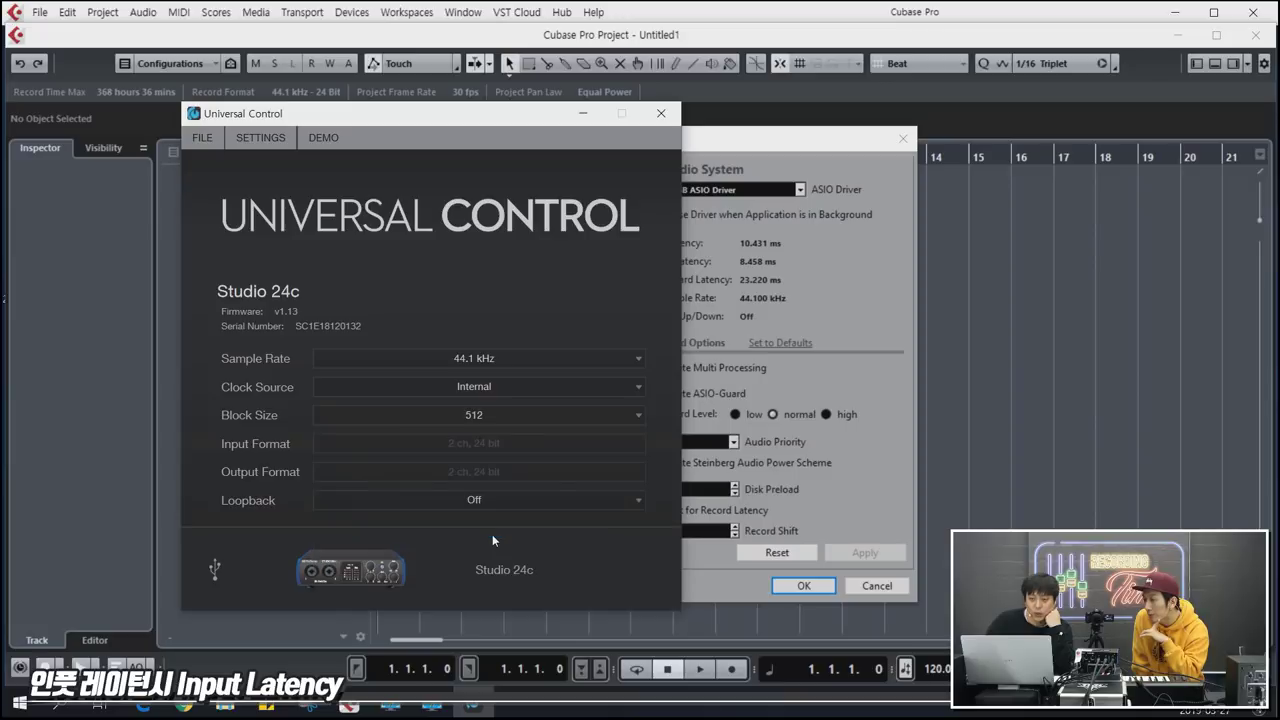
- Return the block size to 256, then close Universal Control and Cubase's Device Setup
left_click(603, 419)
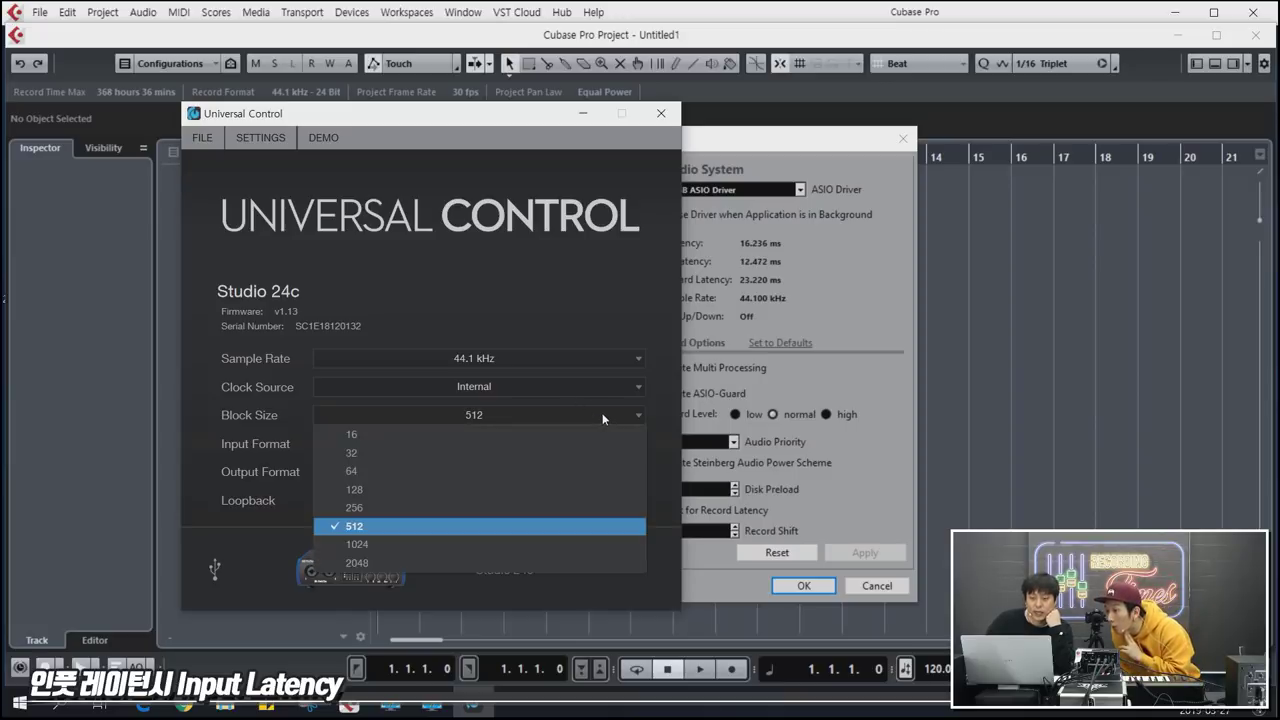
left_click(518, 509)
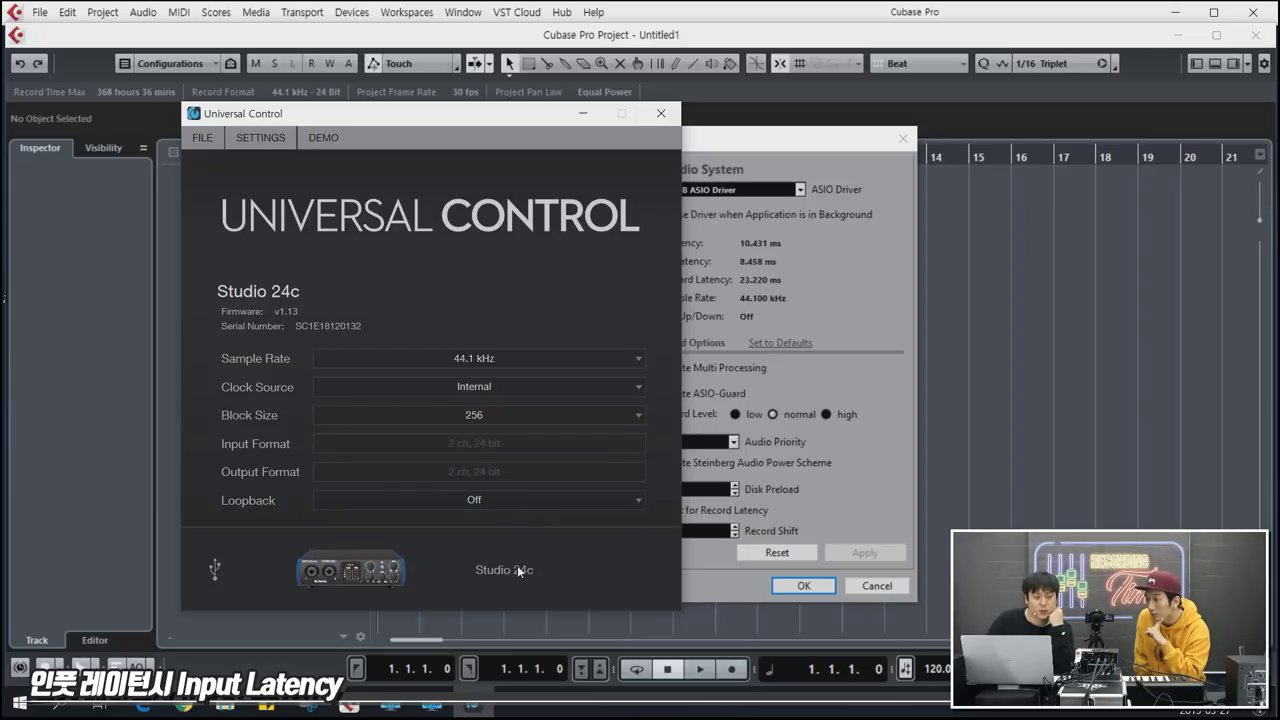
left_click(660, 114)
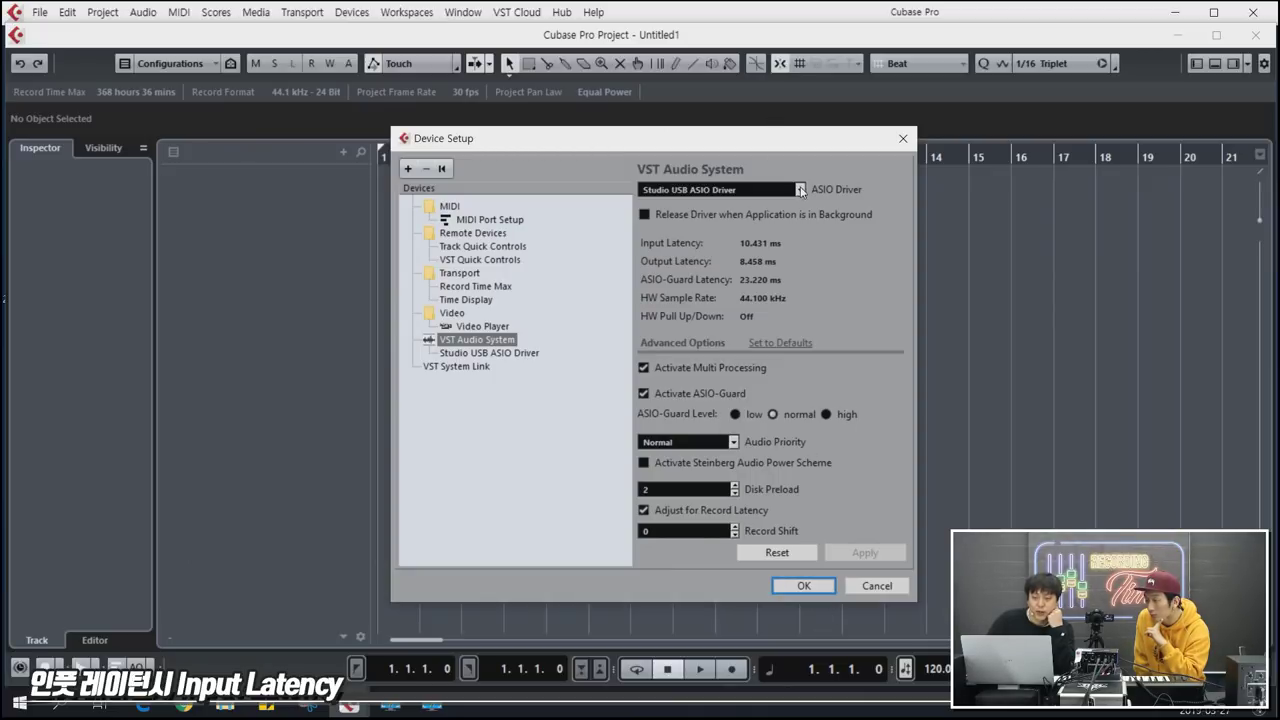
left_click(903, 140)
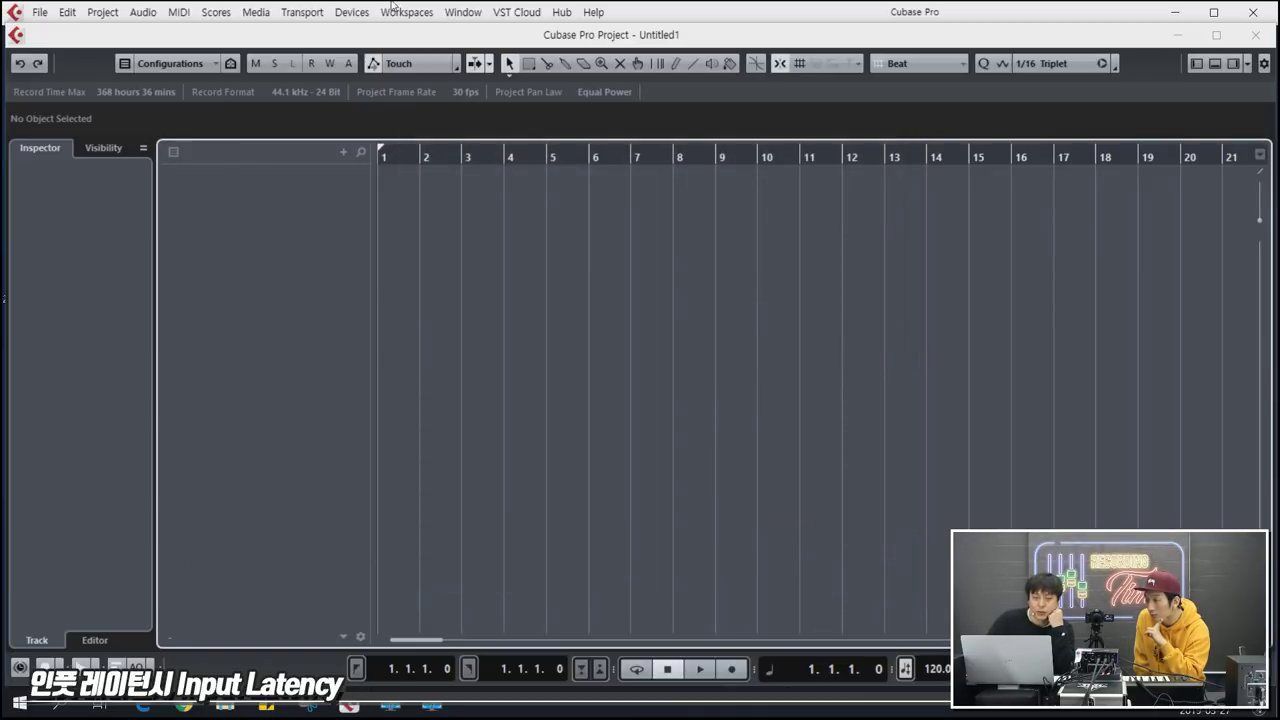
left_click(249, 315)
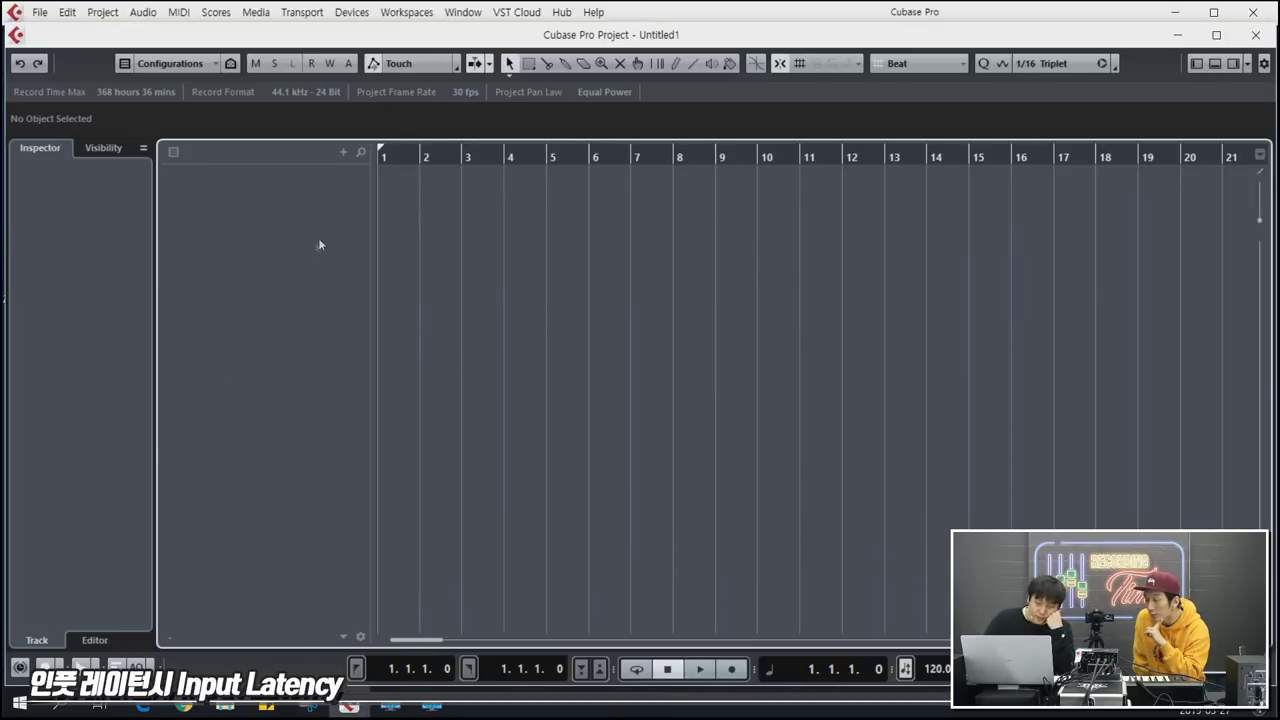
right_click(273, 226)
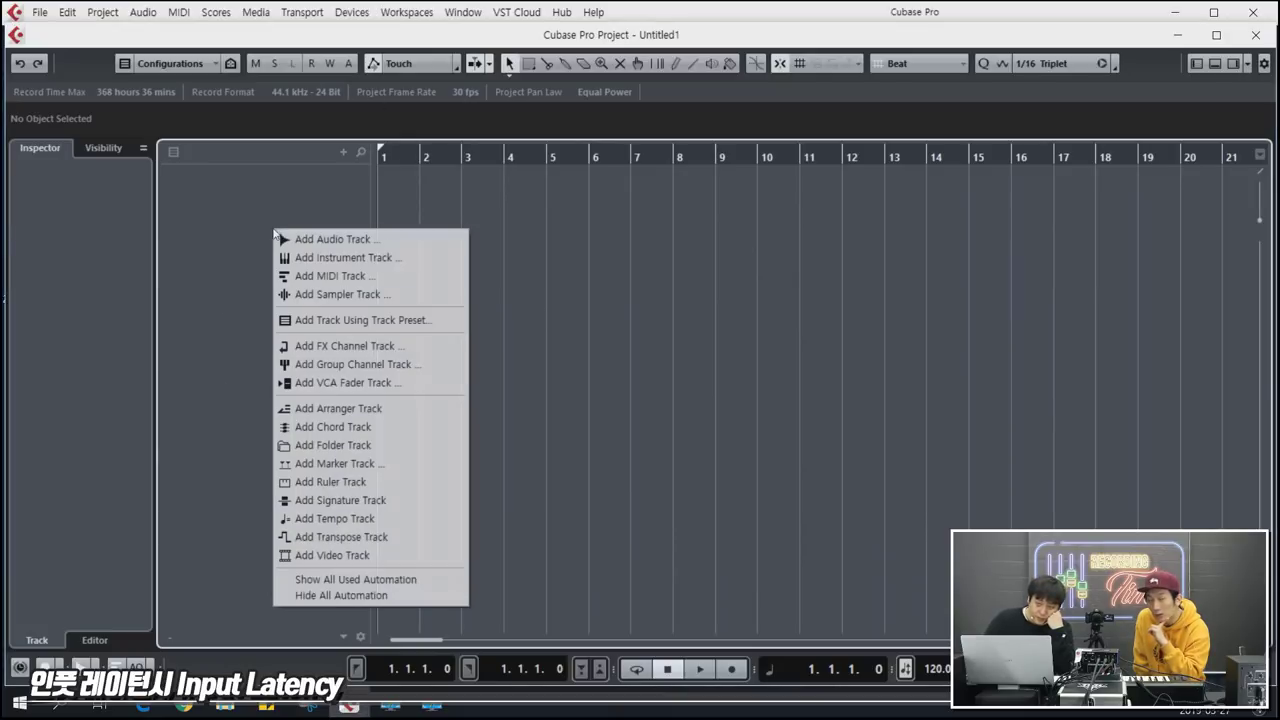
left_click(307, 240)
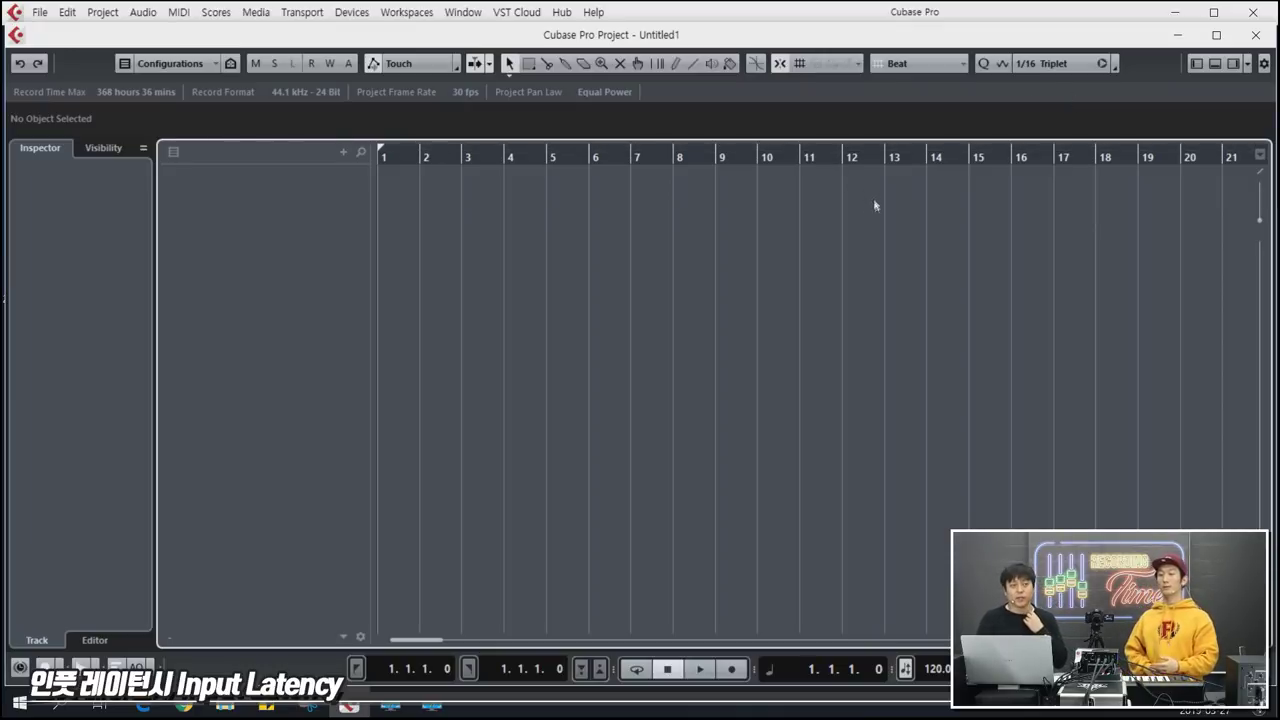
- Add one instrument track that uses HALion Sonic SE as its instrument, routed to Stereo Out
right_click(312, 272)
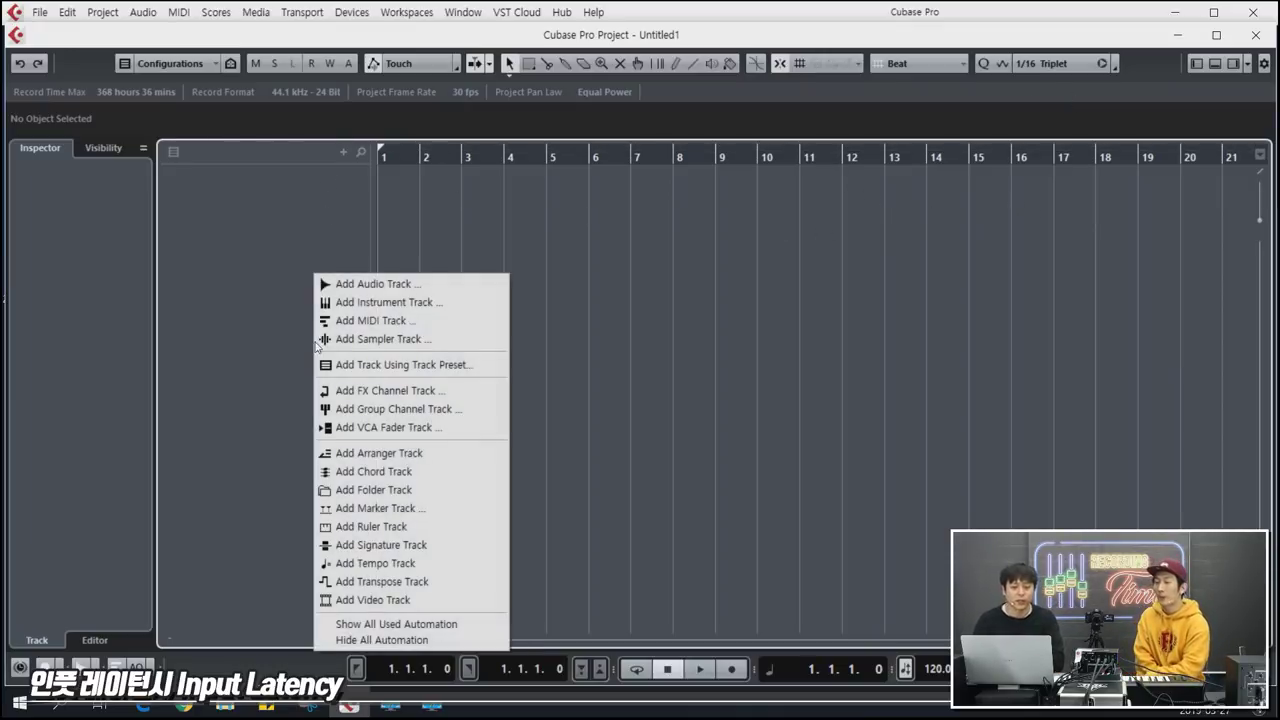
left_click(417, 305)
left_click(566, 360)
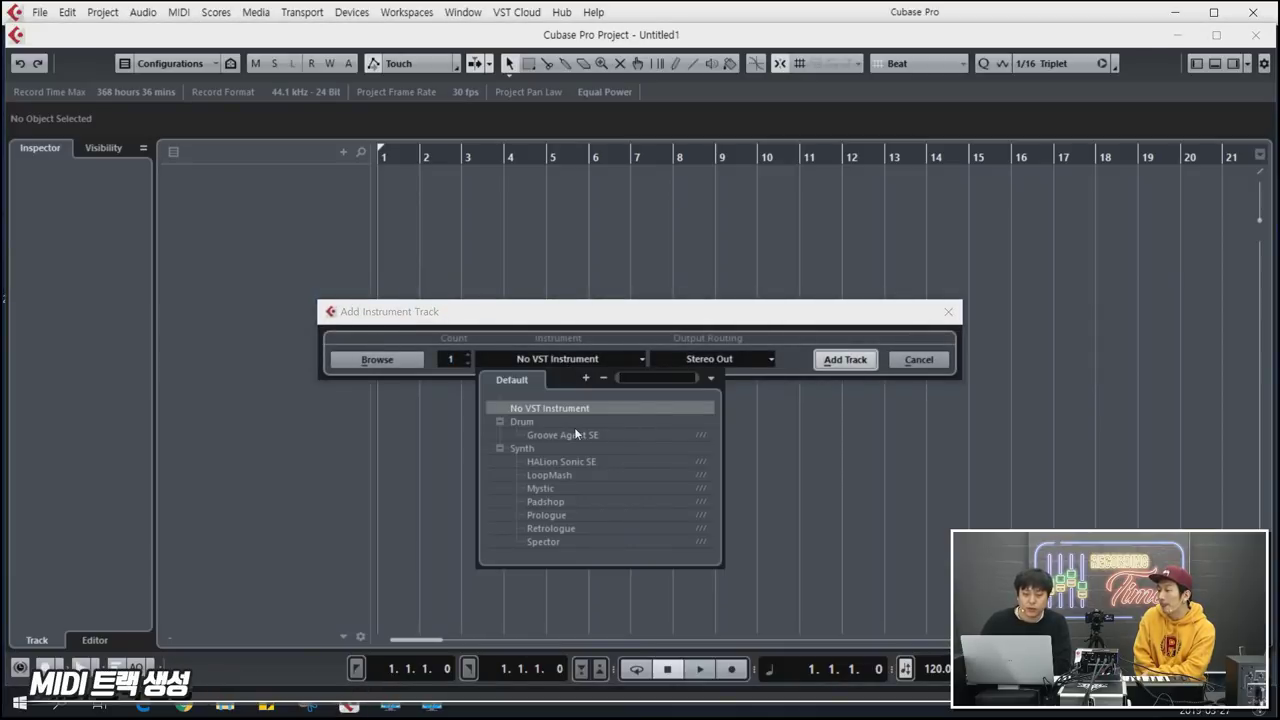
left_click(566, 461)
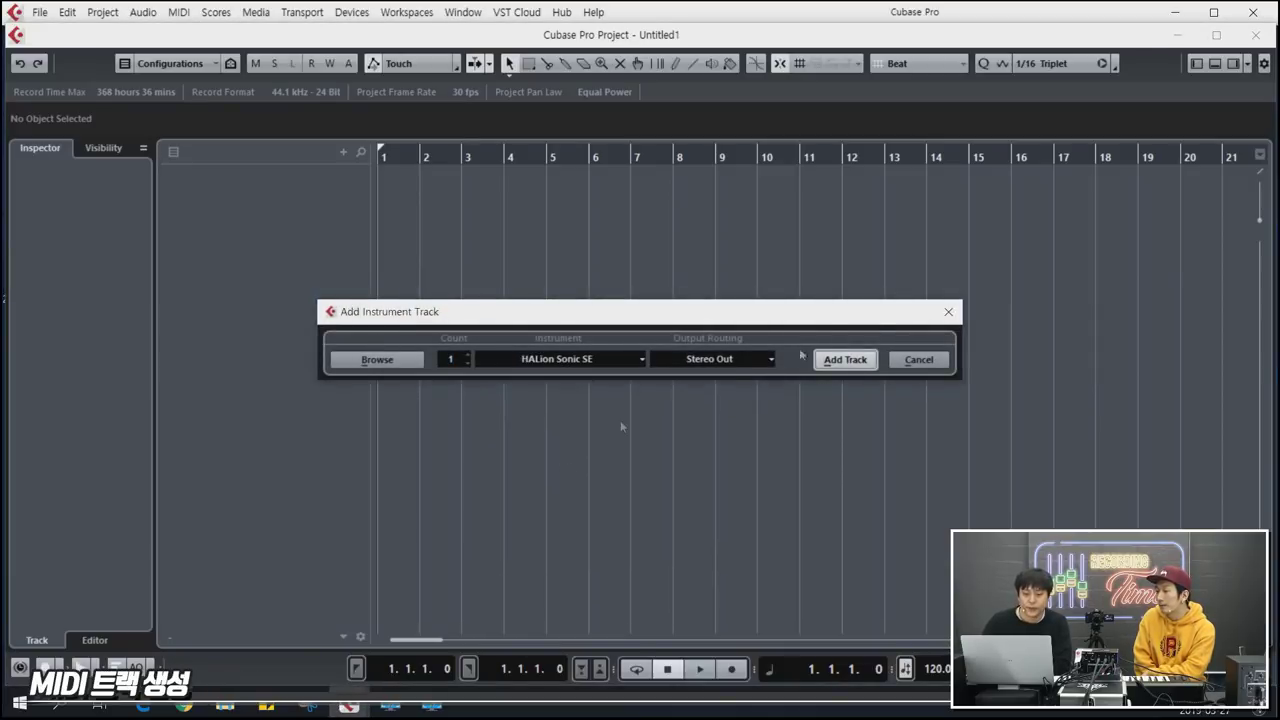
left_click(843, 359)
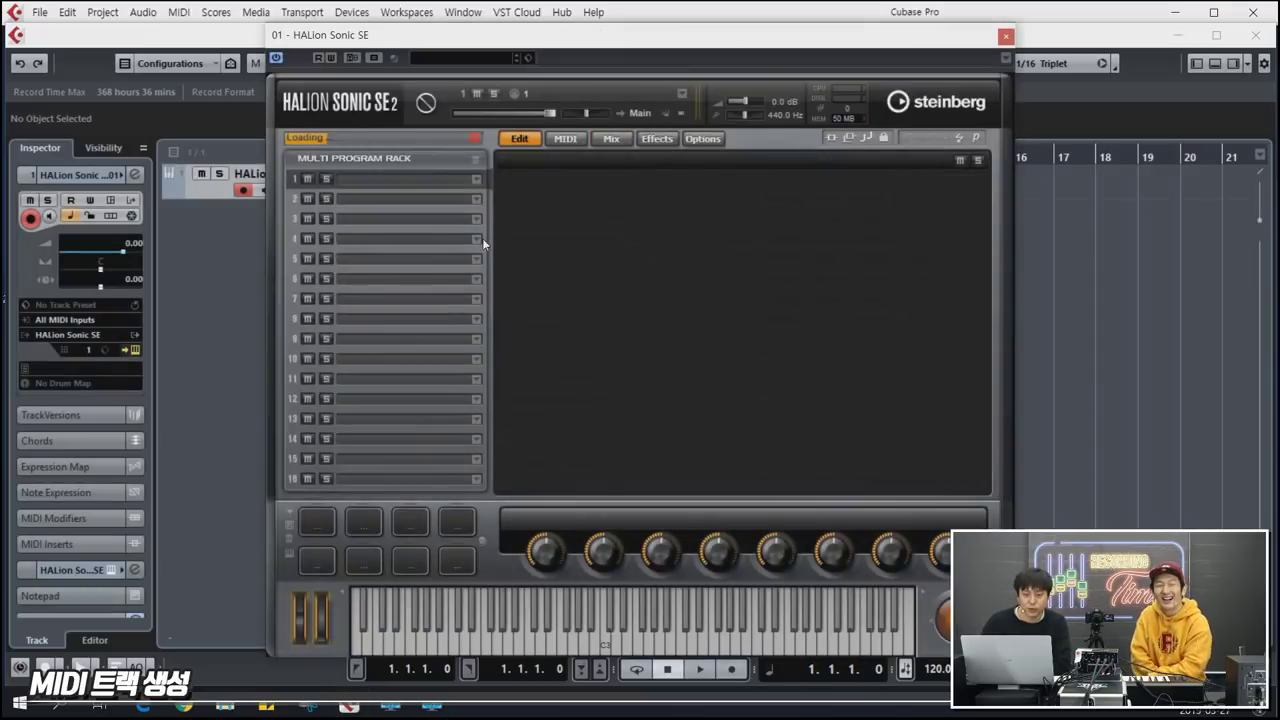
- Search HALion Sonic SE's programs for "piano", load 80s Piano Layer into the first slot, and close the instrument window
left_click(476, 179)
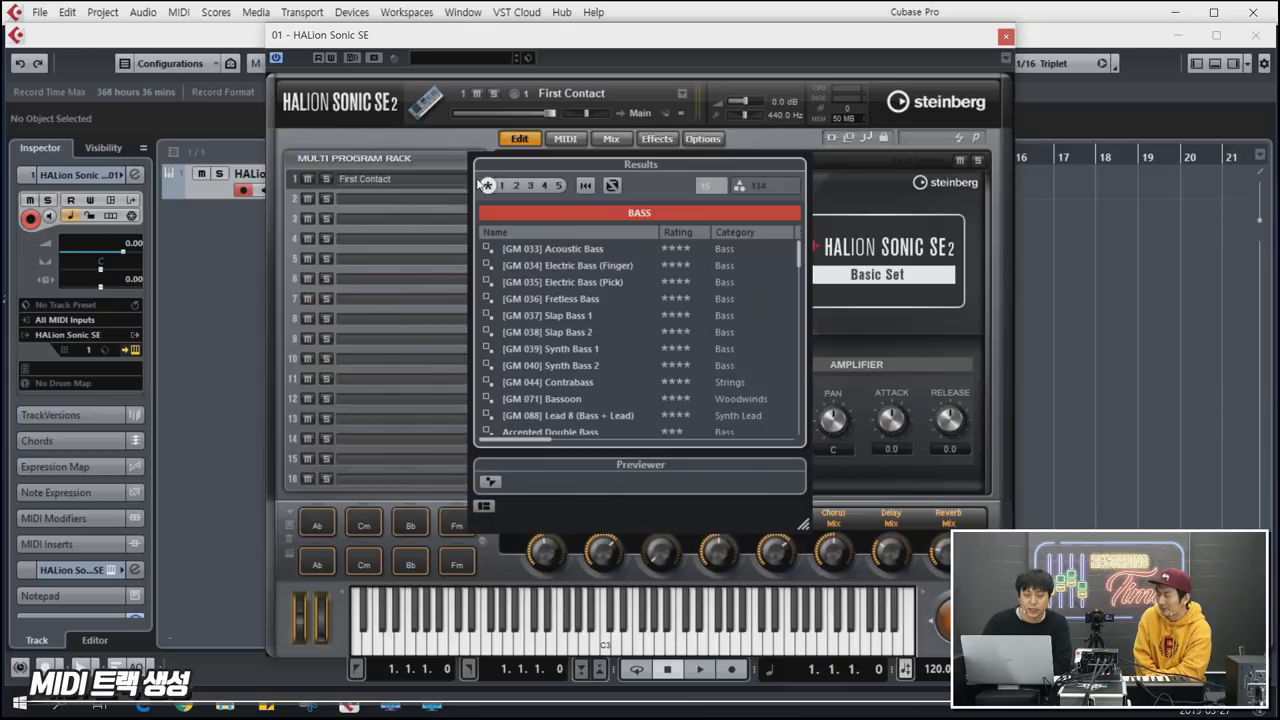
double_click(664, 216)
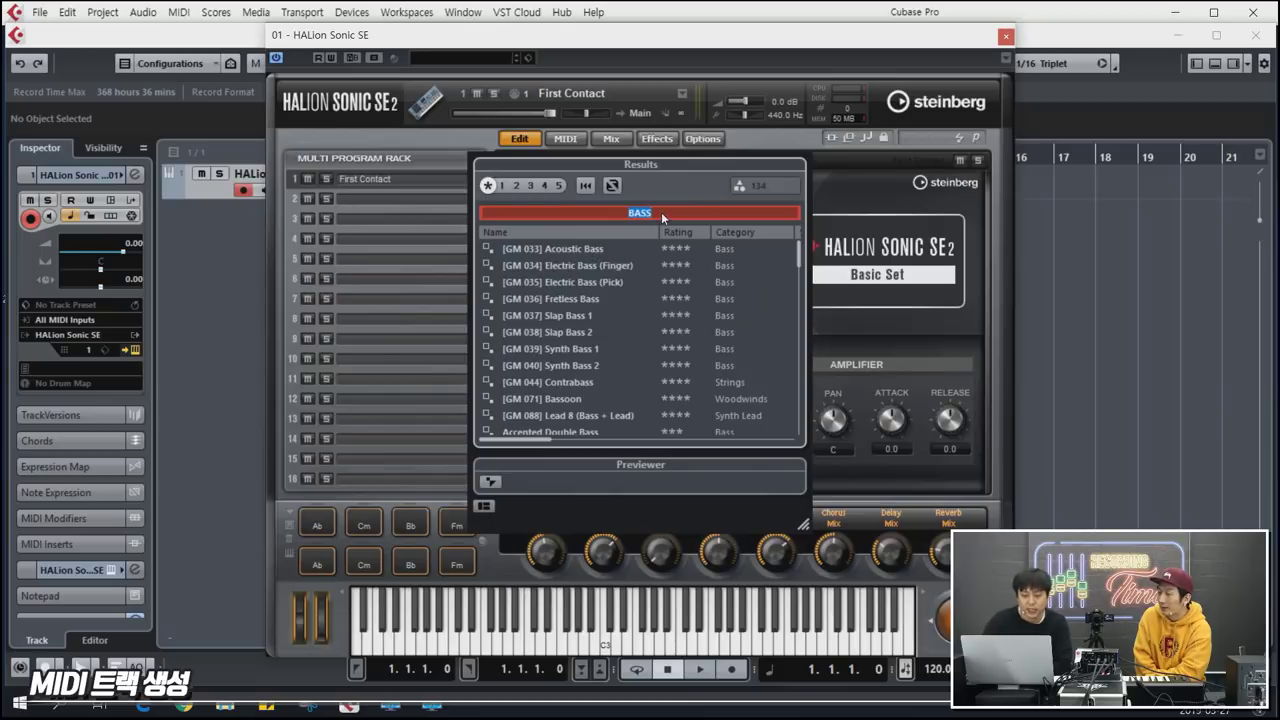
type("piano")
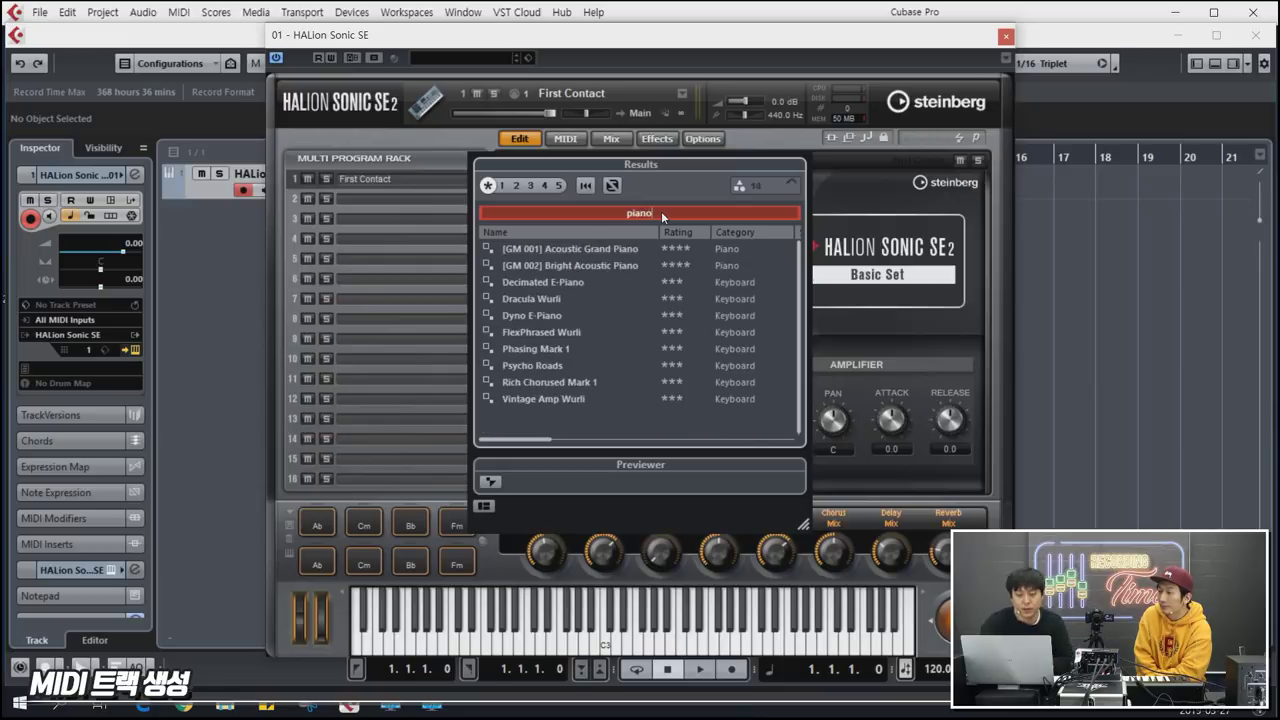
key("Return")
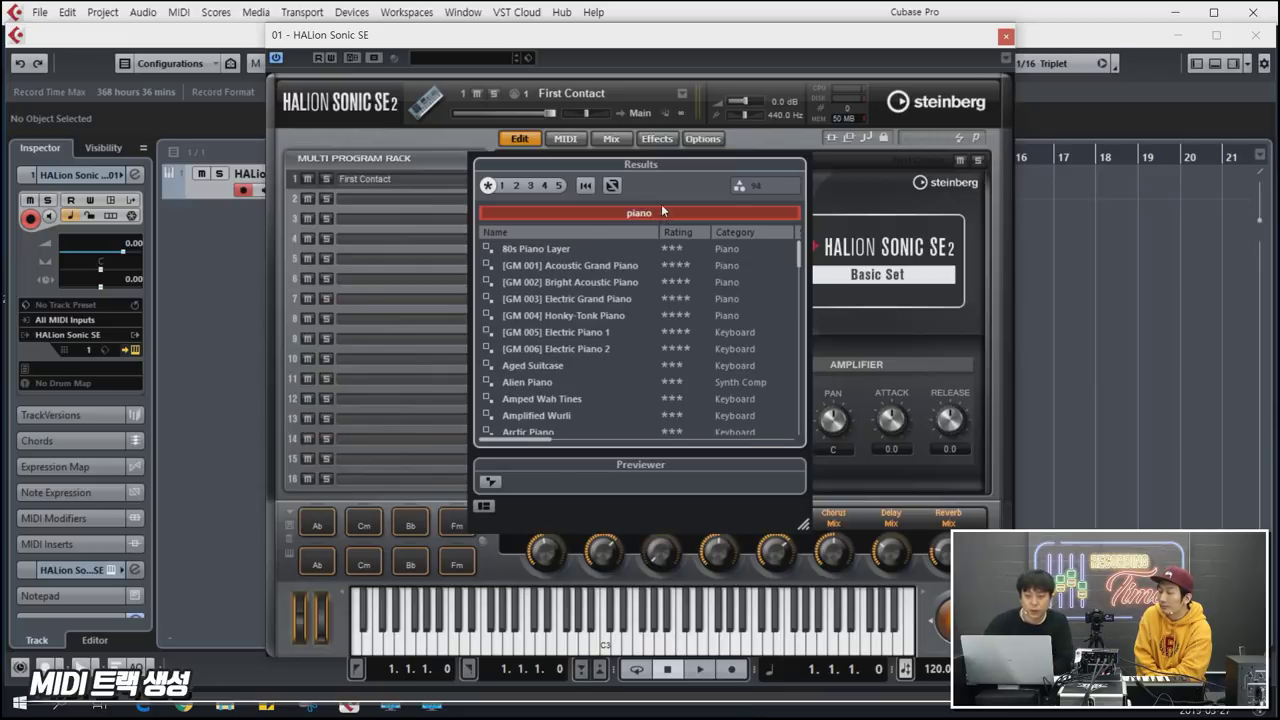
double_click(557, 250)
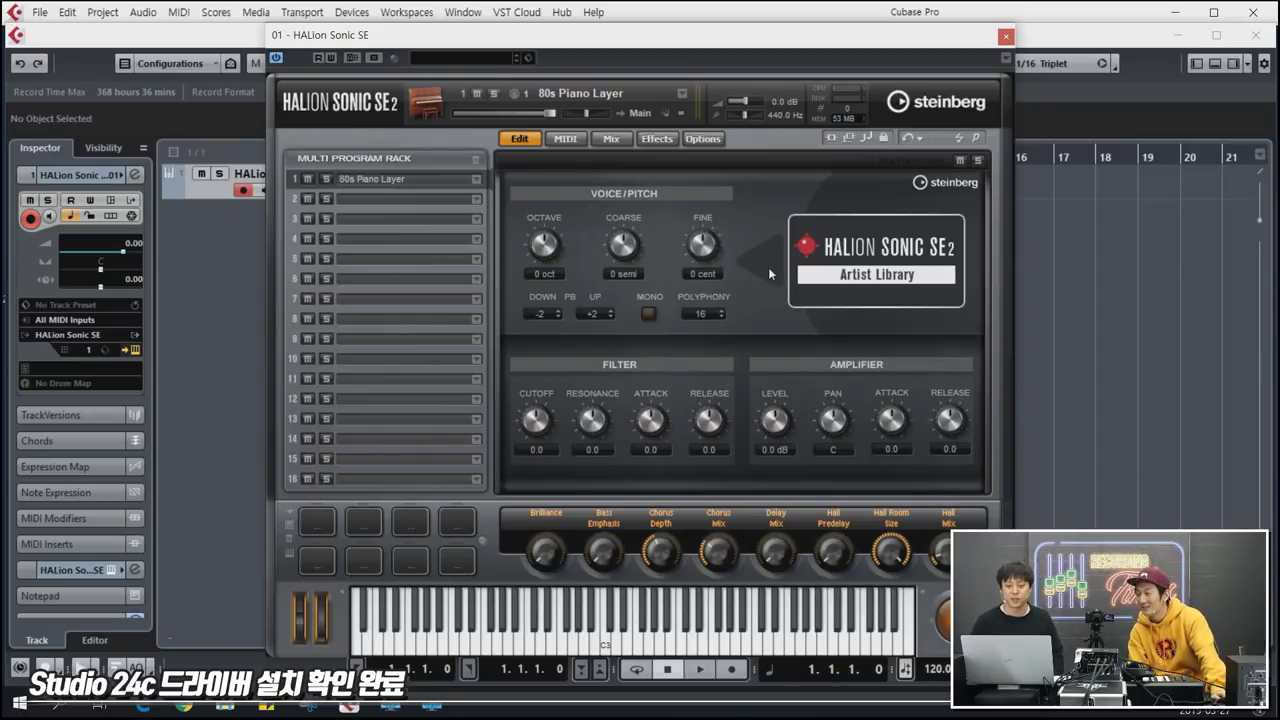
left_click(1006, 37)
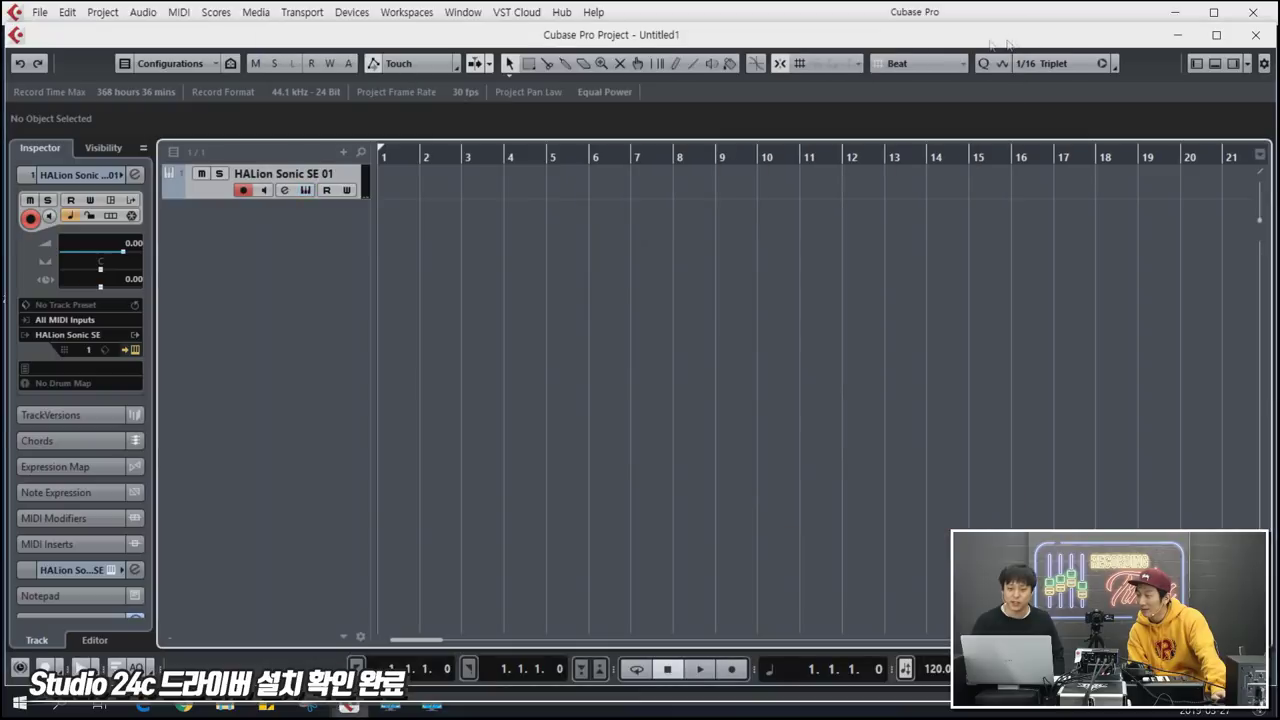